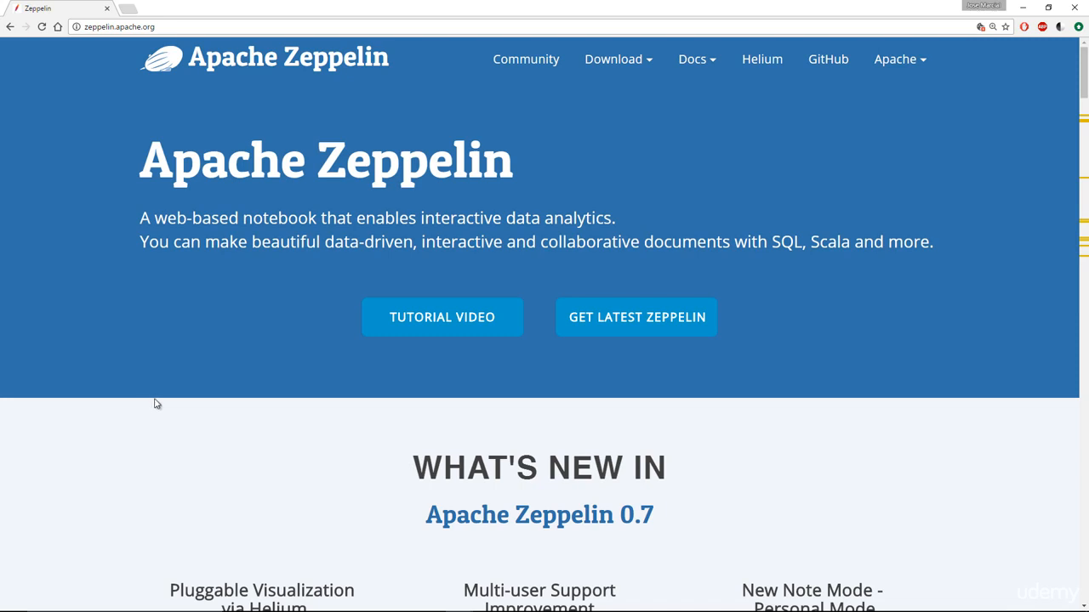
# - Scroll down the Apache Zeppelin homepage past the 'what's new in 0.7' section
pyautogui.scroll(-3, 155, 404)
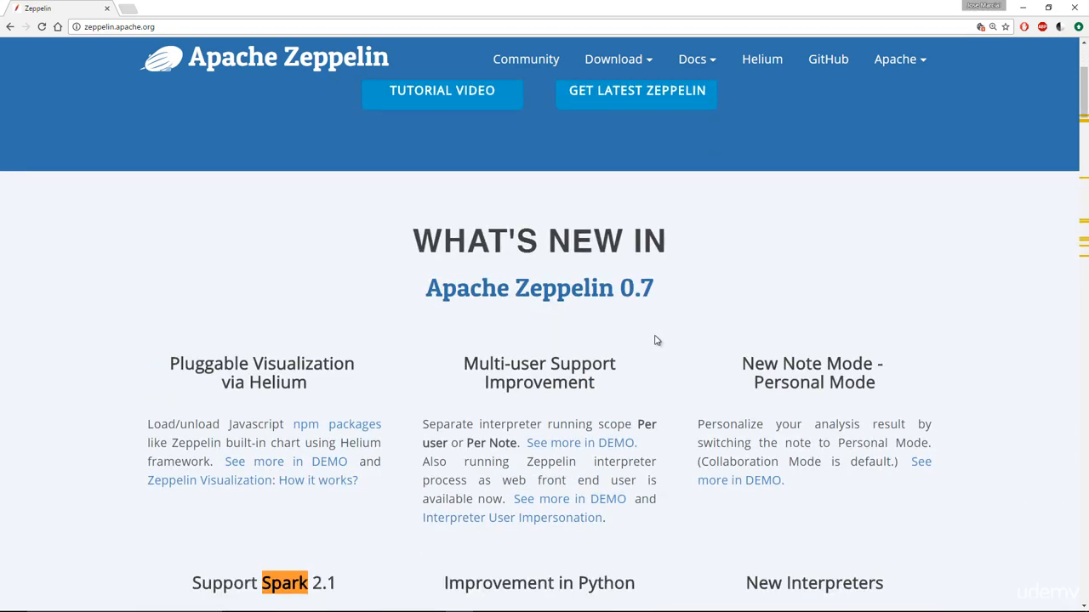
# - Scroll through the homepage feature sections, briefly highlighting the Spark 2.1 heading
pyautogui.scroll(-1, 656, 340)
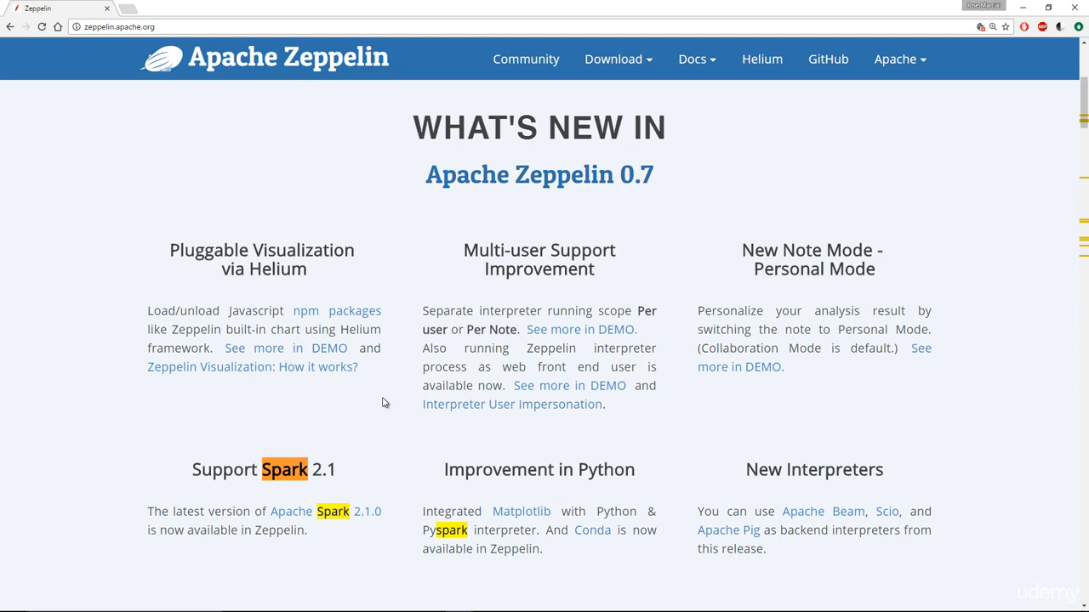
pyautogui.moveTo(262, 469); pyautogui.dragTo(364, 471)
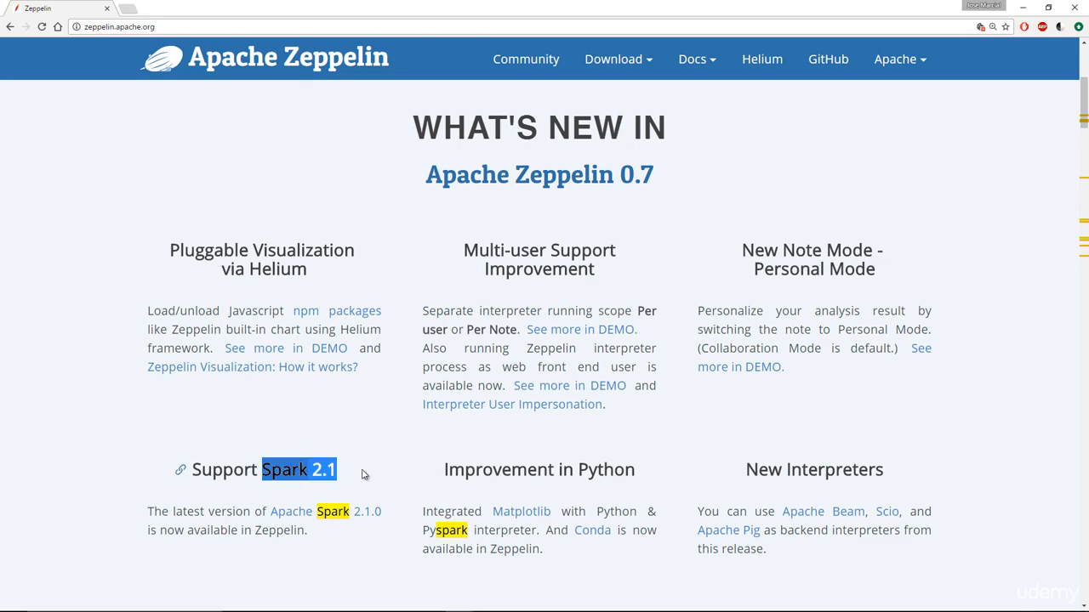
pyautogui.click(399, 451)
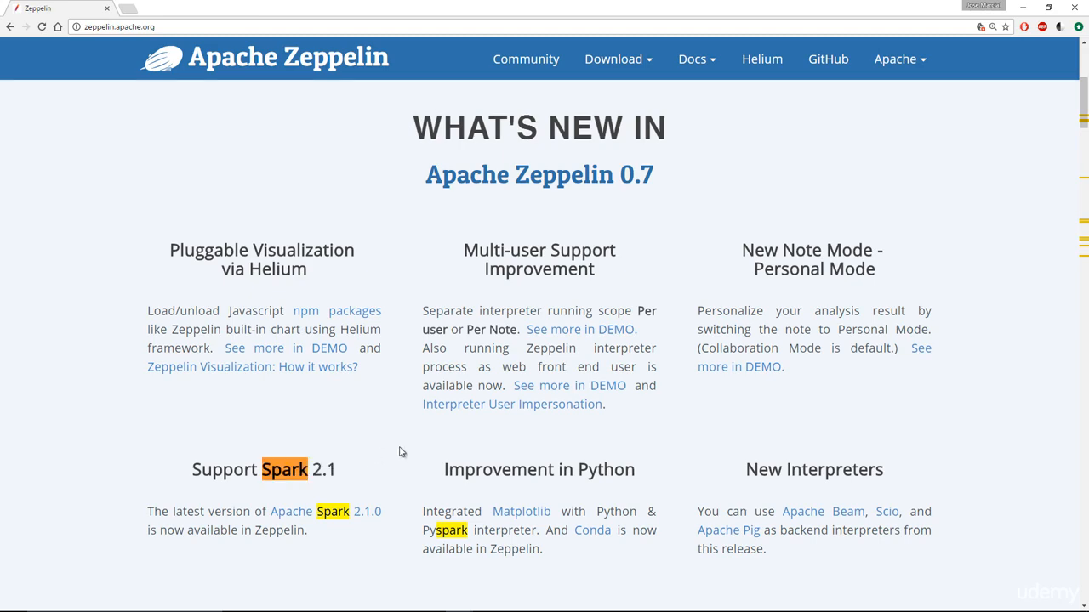
pyautogui.scroll(-6, 409, 430)
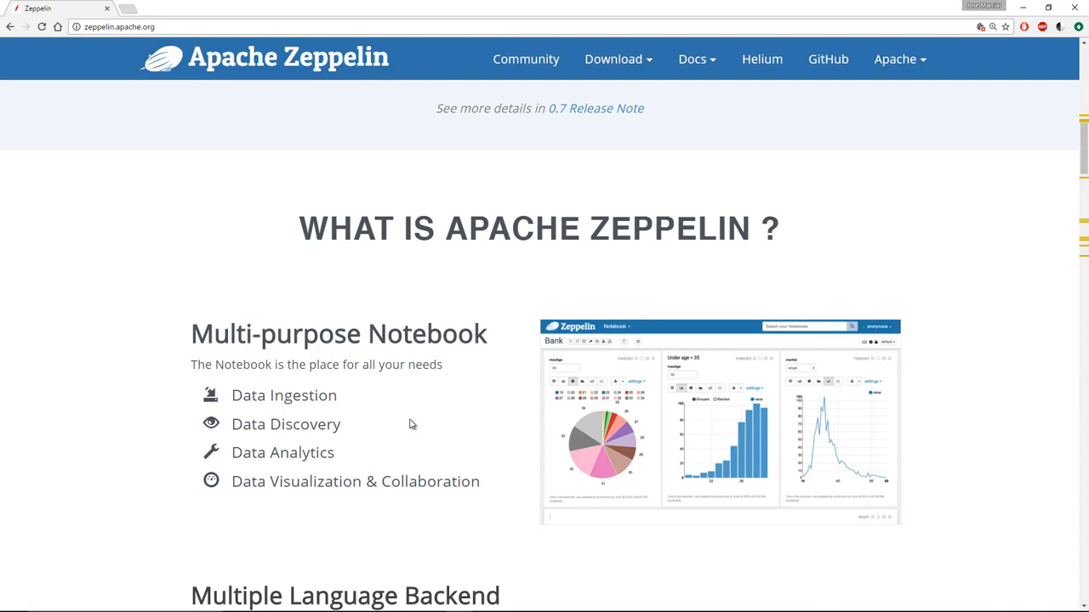
pyautogui.scroll(-1, 410, 423)
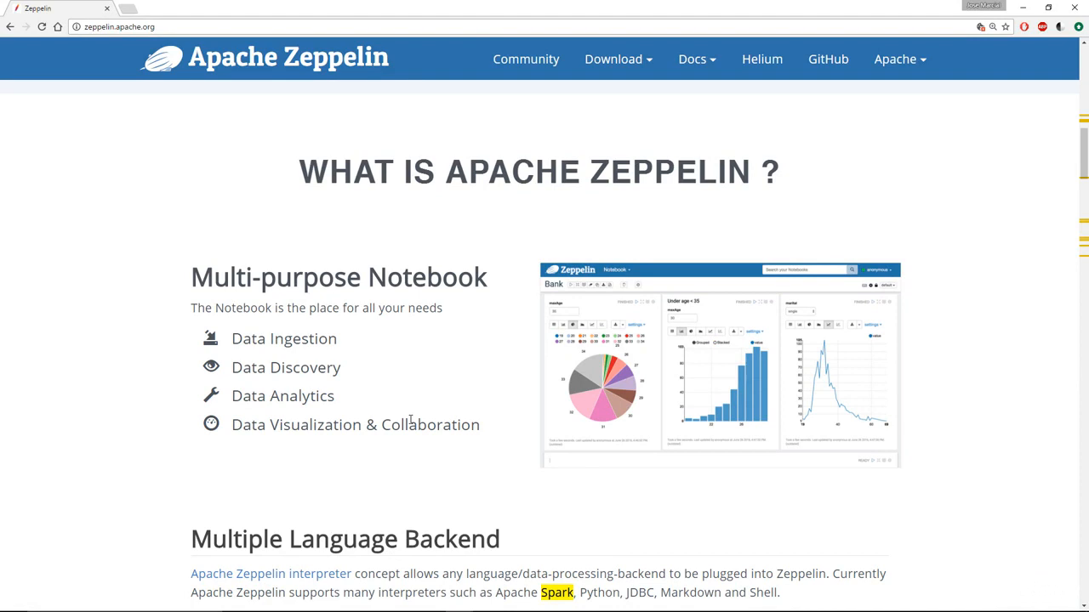
pyautogui.scroll(-4, 409, 423)
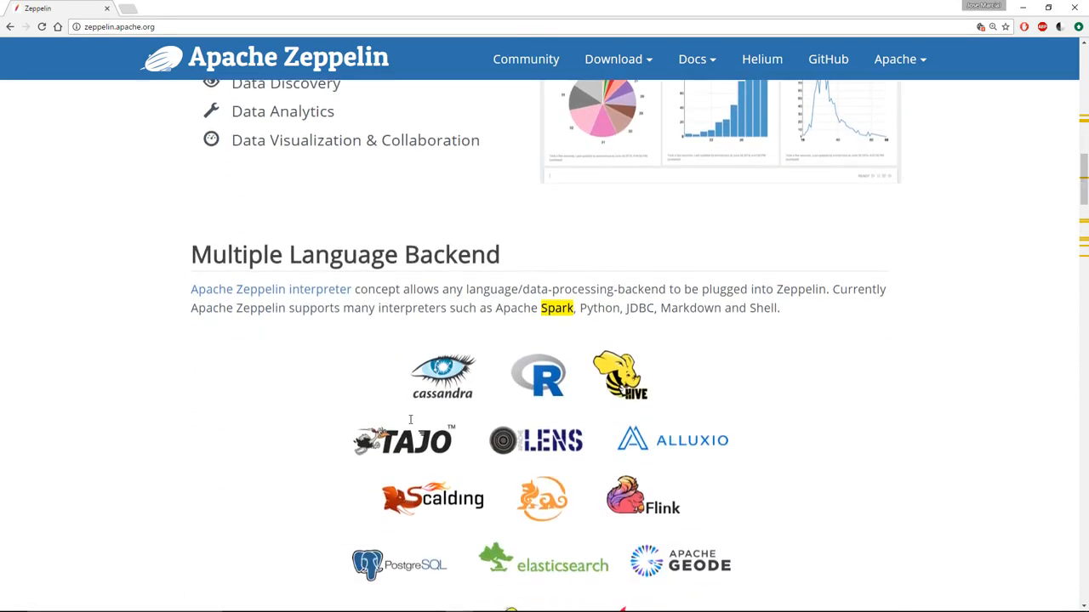
pyautogui.scroll(-1, 389, 406)
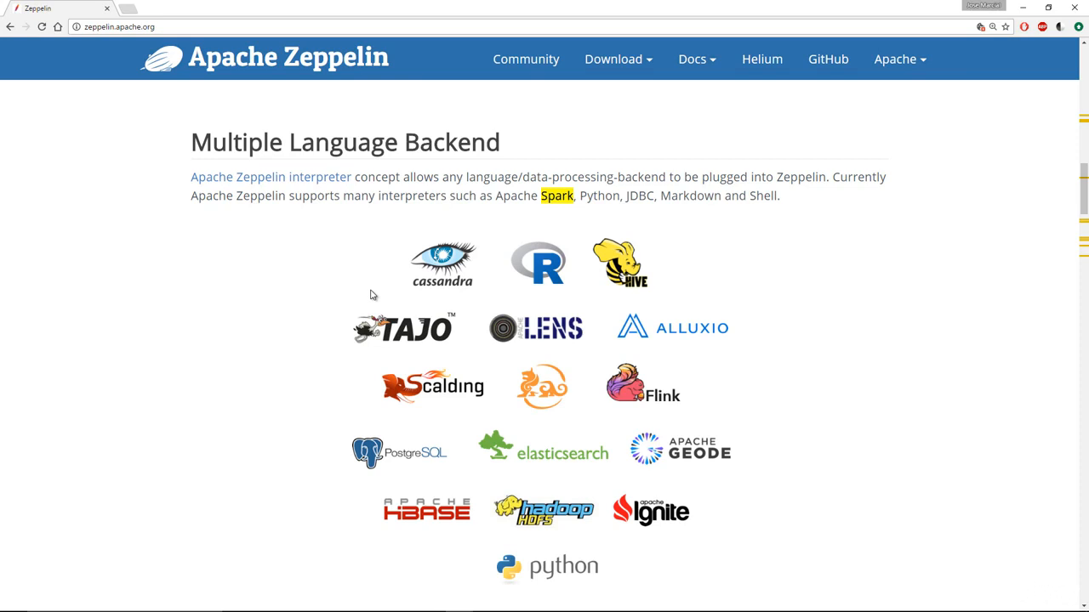
pyautogui.scroll(-3, 370, 295)
pyautogui.scroll(-3, 370, 295)
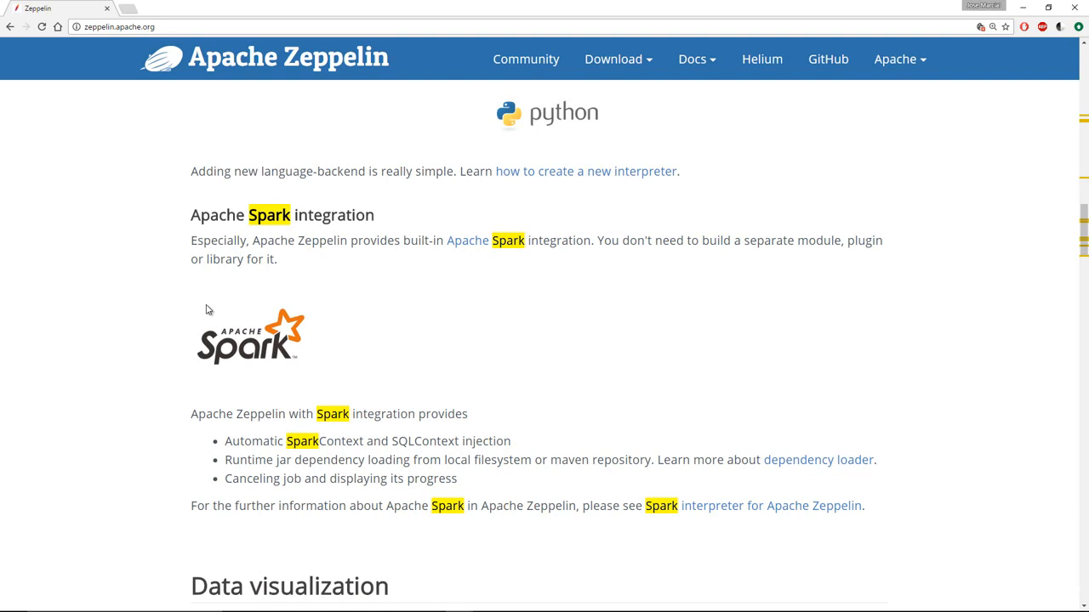
# - Finish reviewing the homepage sections, then choose release 0.7.1 from the Docs menu
pyautogui.scroll(-8, 207, 310)
pyautogui.scroll(-10, 207, 307)
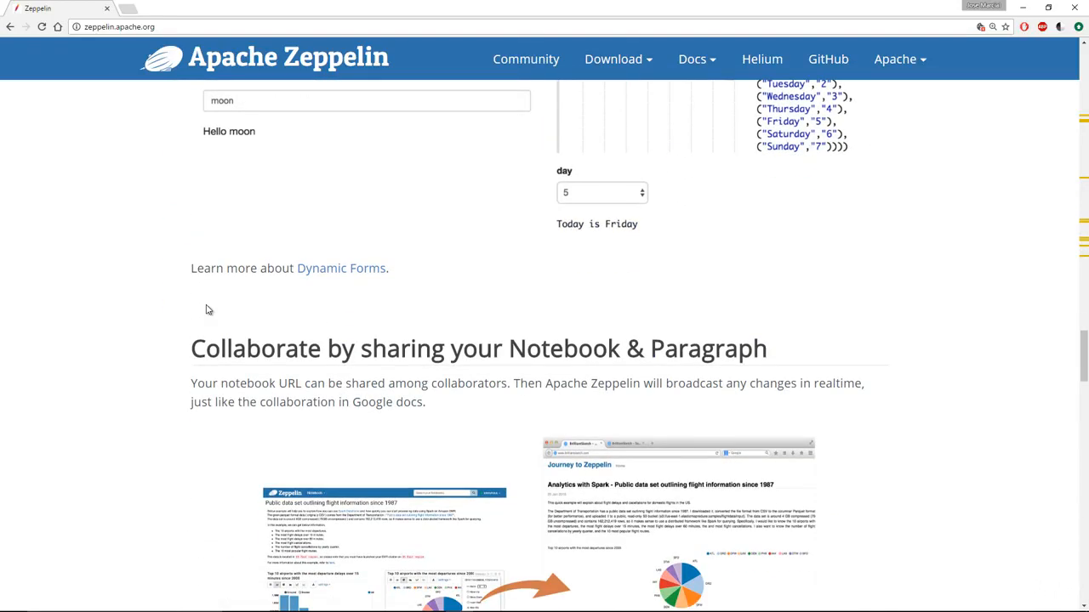
pyautogui.scroll(-2, 207, 310)
pyautogui.scroll(12, 206, 308)
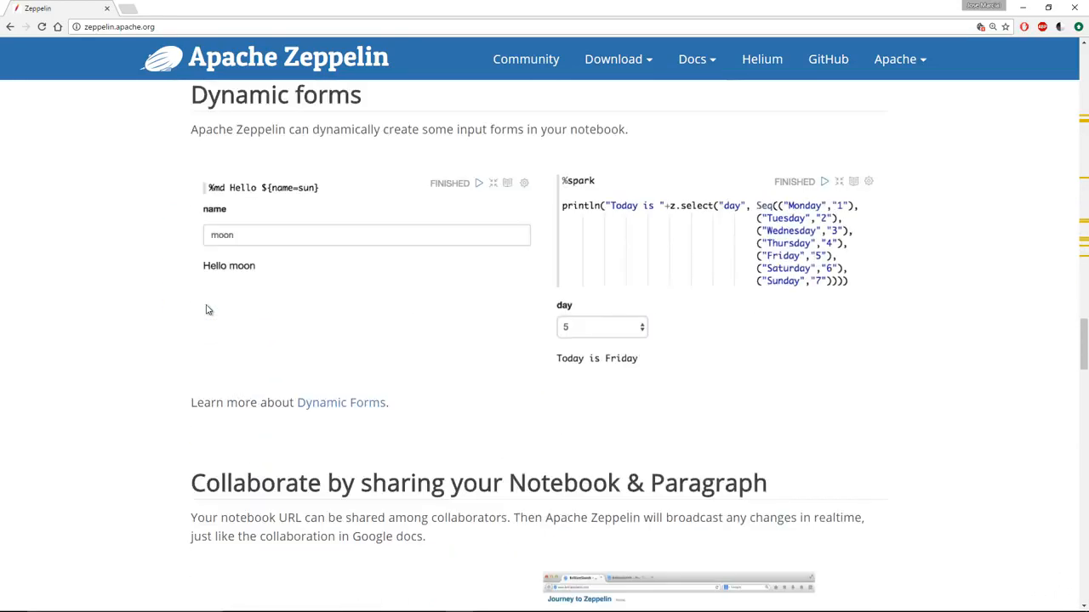
pyautogui.scroll(7, 207, 305)
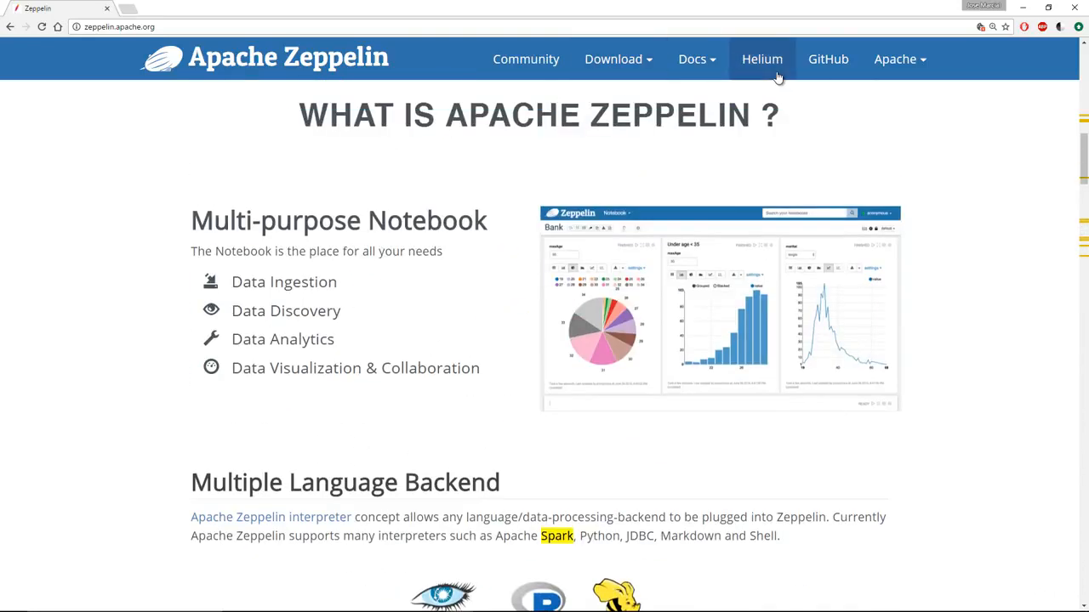
pyautogui.click(695, 62)
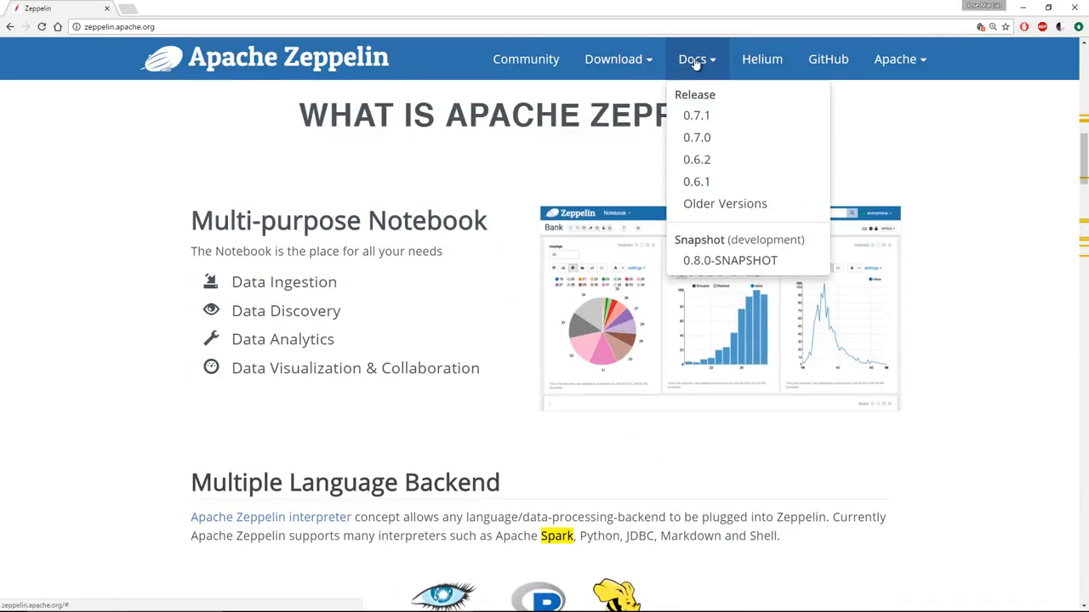
pyautogui.click(695, 115)
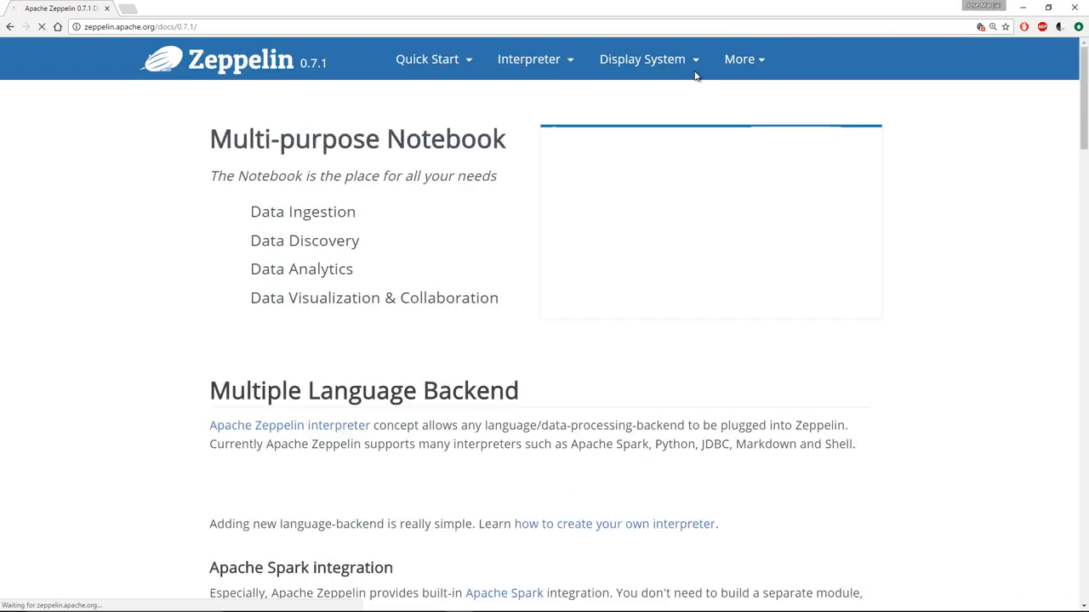
# - Browse the 0.7.1 documentation page and look over its Quick Start topics list
pyautogui.scroll(-19, 453, 215)
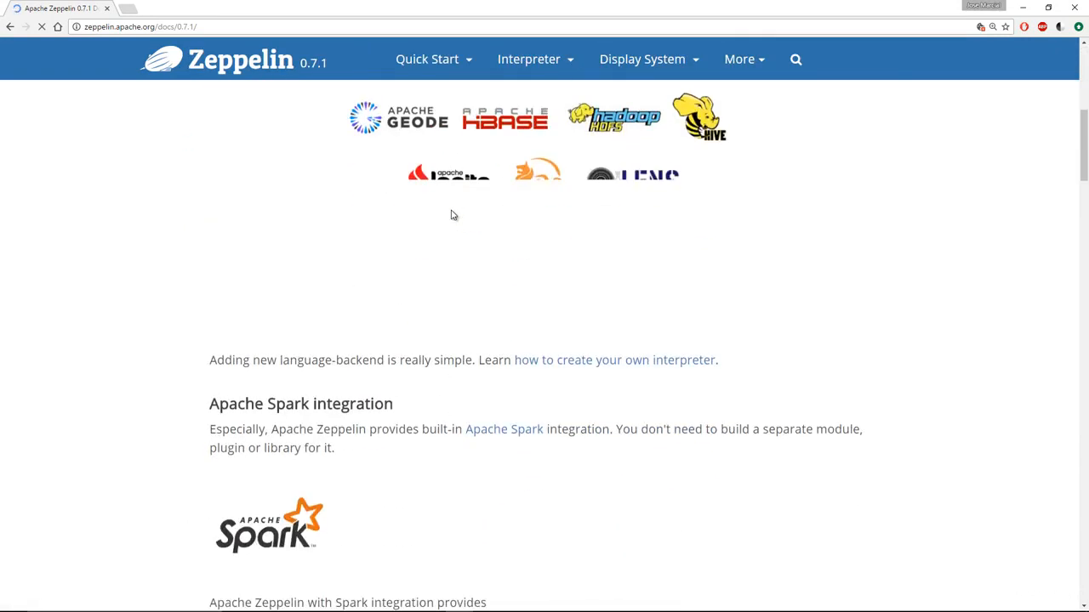
pyautogui.scroll(10, 457, 113)
pyautogui.click(450, 57)
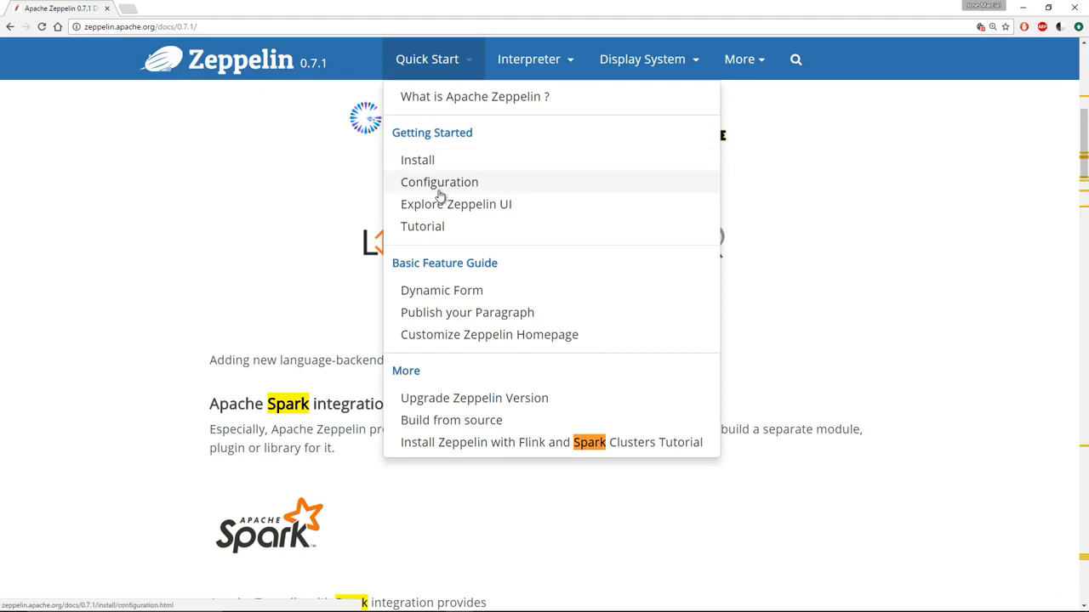
pyautogui.click(38, 264)
pyautogui.scroll(6, 614, 272)
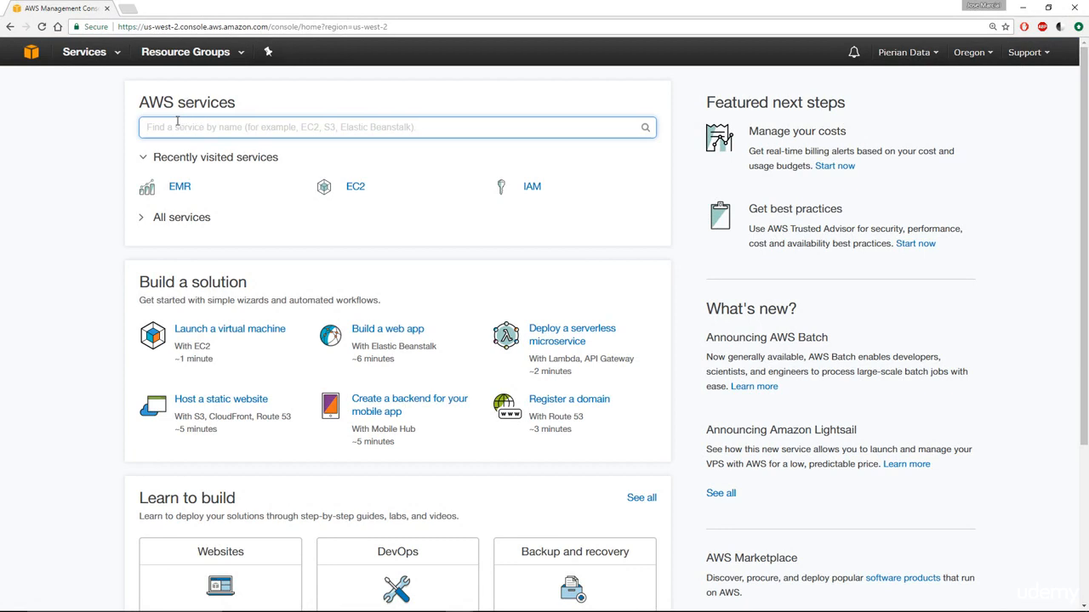
# - Search 'emr' from the console home, go to the EMR cluster list, and choose Create cluster
pyautogui.click(22, 52)
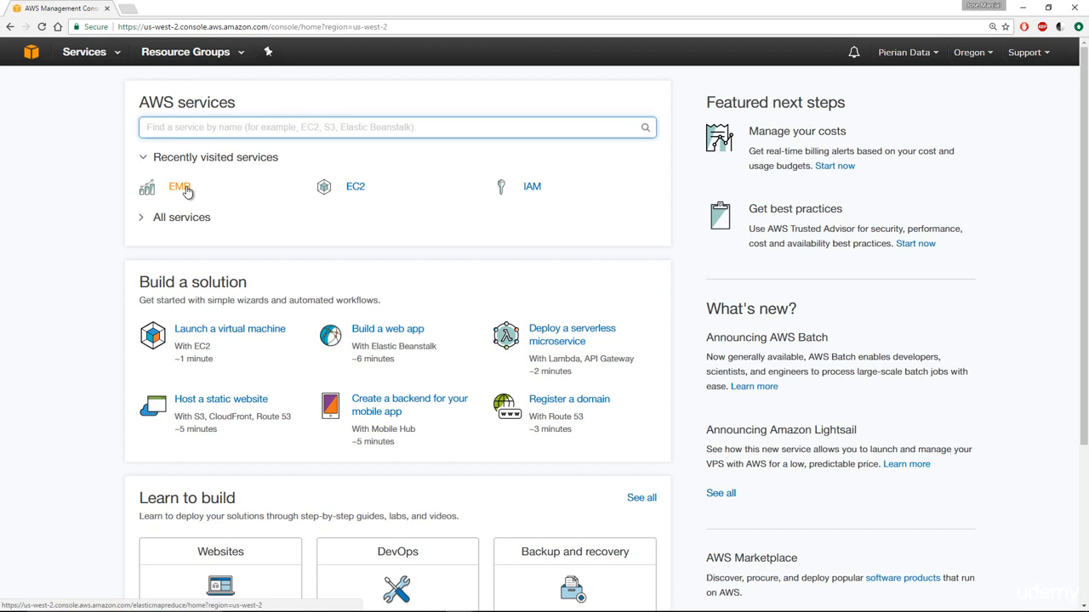
pyautogui.write('emr')
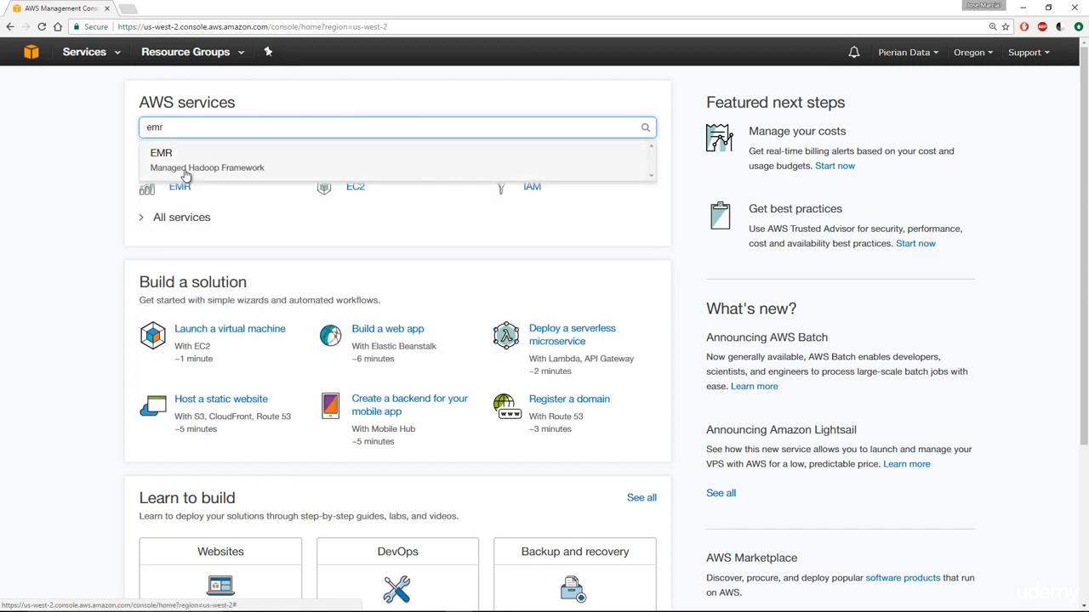
pyautogui.click(230, 169)
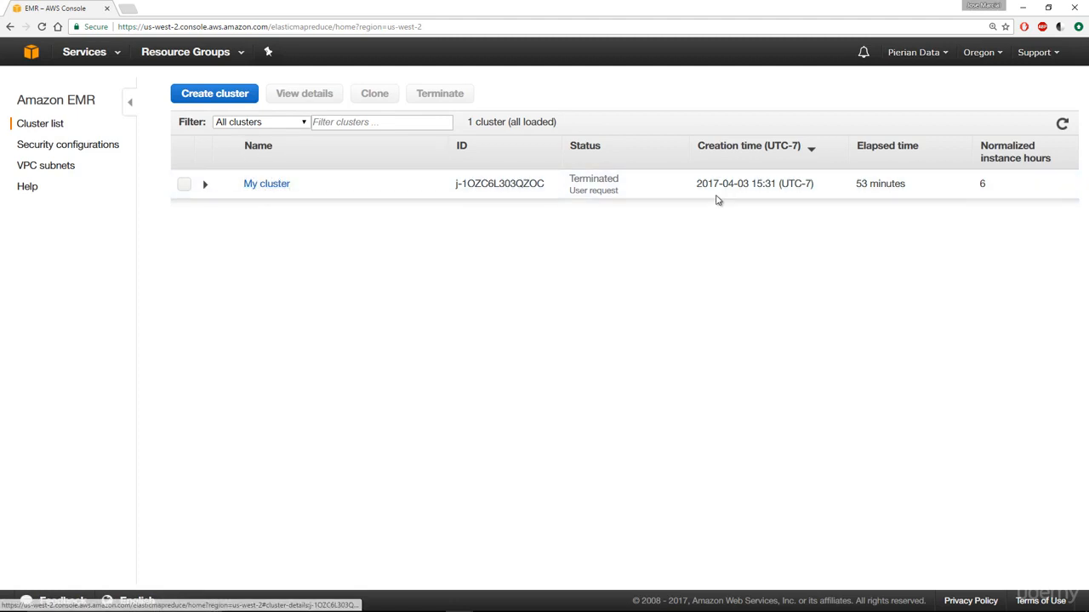
pyautogui.click(198, 97)
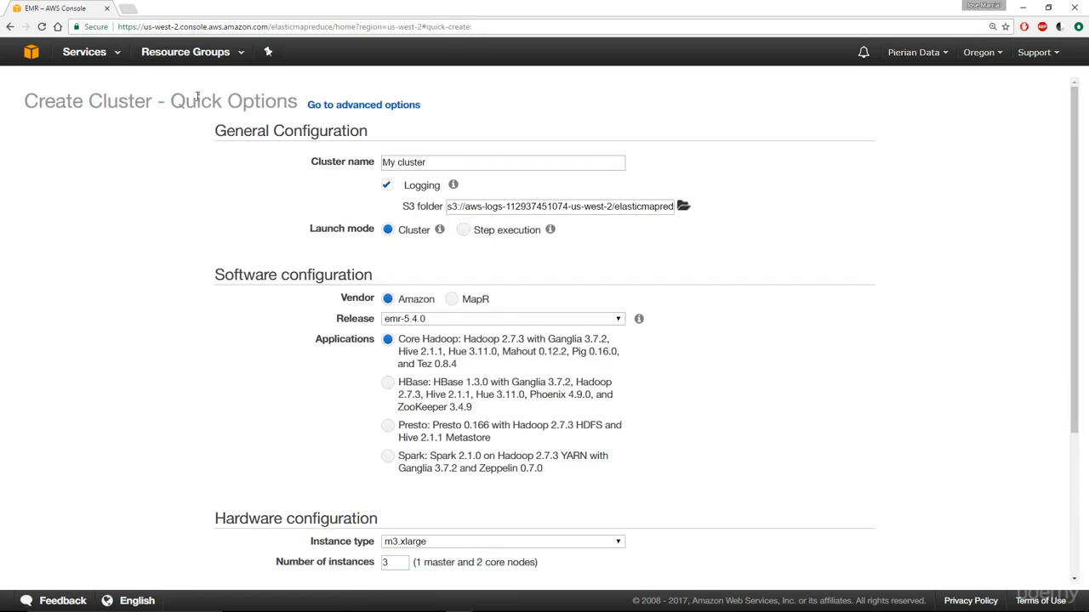
# - Rename the cluster from 'My cluster' to 'newcluster'
pyautogui.click(444, 161)
pyautogui.moveTo(443, 162); pyautogui.dragTo(380, 162)
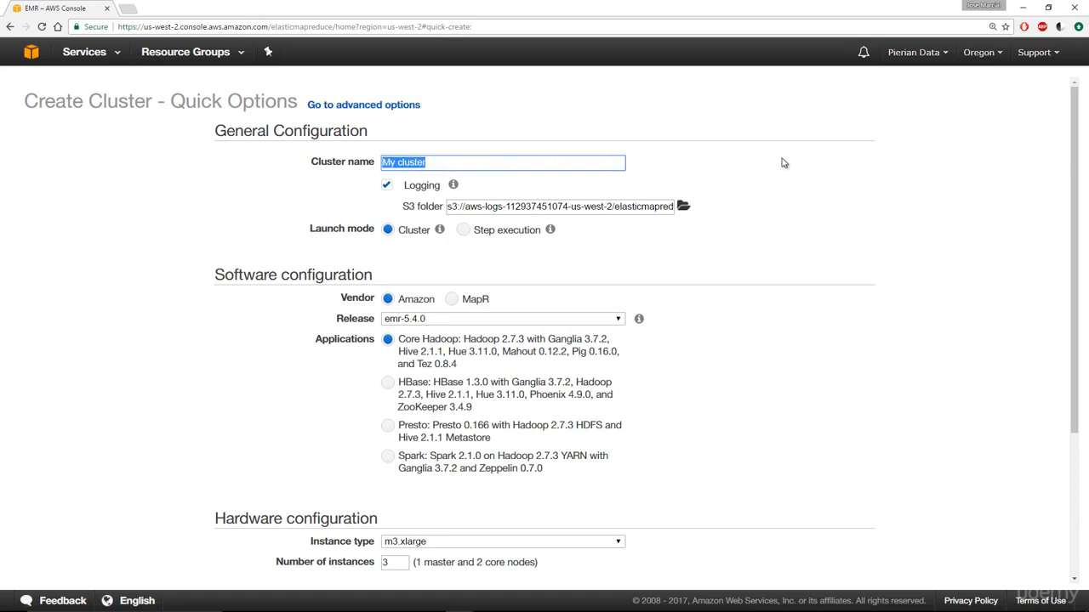
pyautogui.write('newcluster')
pyautogui.click(412, 211)
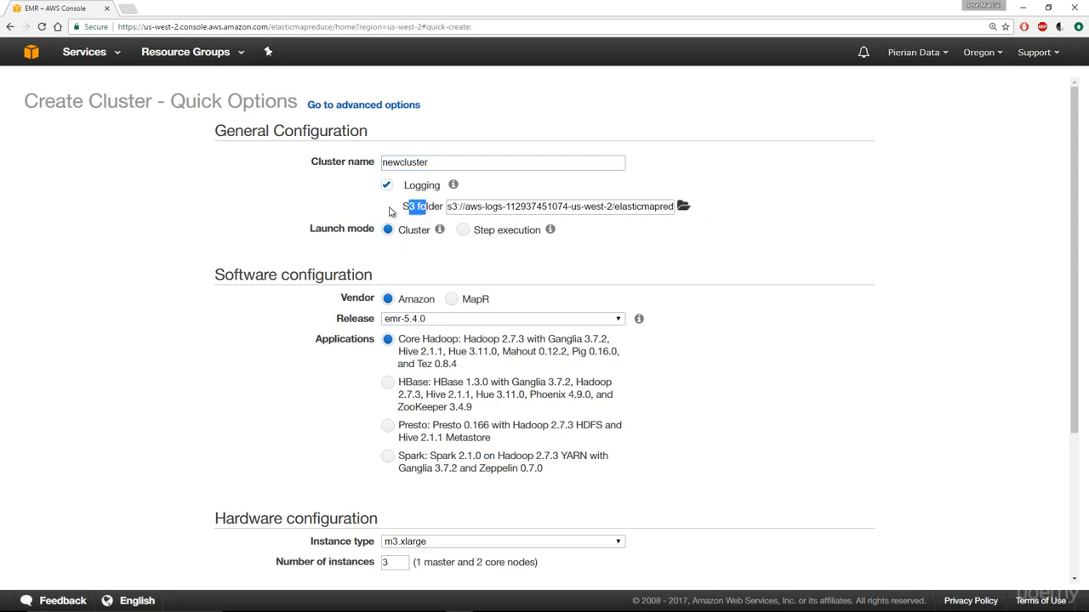
# - Select the Spark 2.1.0 application bundle with Zeppelin 0.7.0, zooming the page to 175%
pyautogui.scroll(-2, 374, 210)
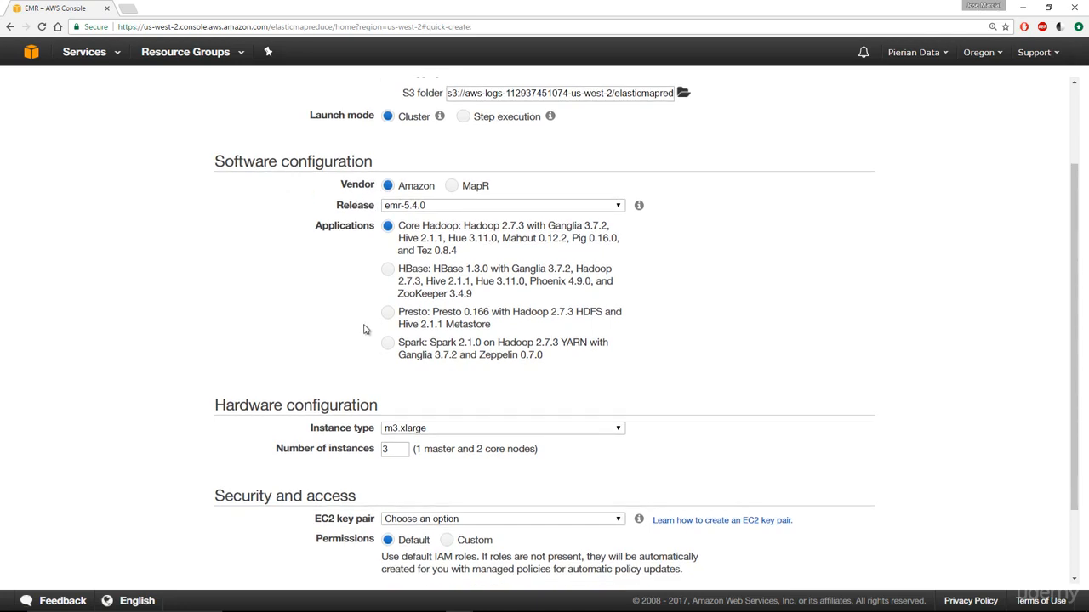
pyautogui.click(387, 344)
pyautogui.moveTo(398, 342); pyautogui.dragTo(478, 343)
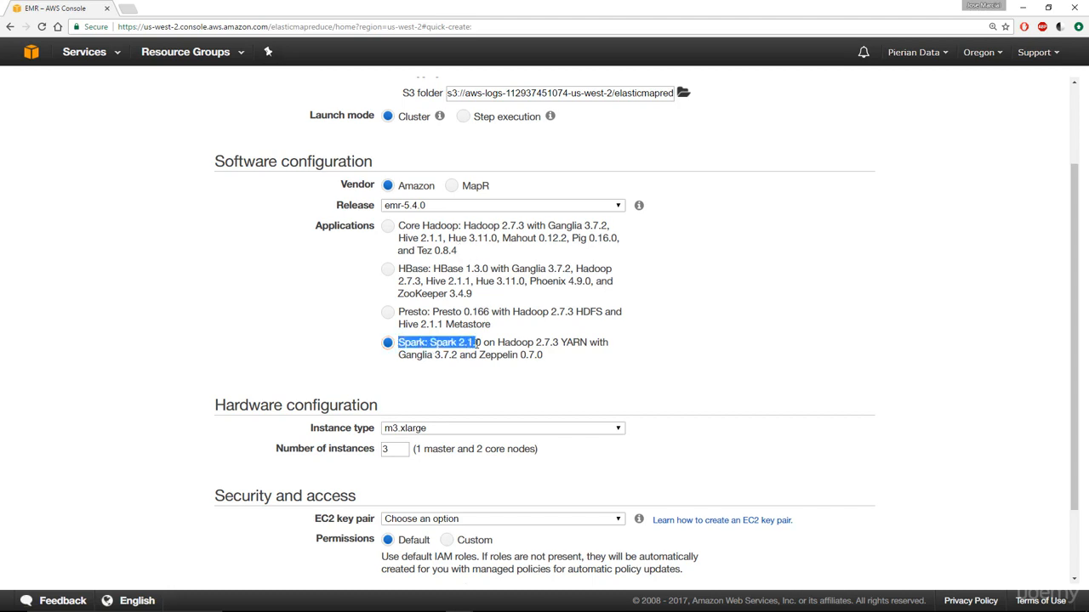
pyautogui.hotkey('ctrl', '+')
pyautogui.hotkey('ctrl', '+')
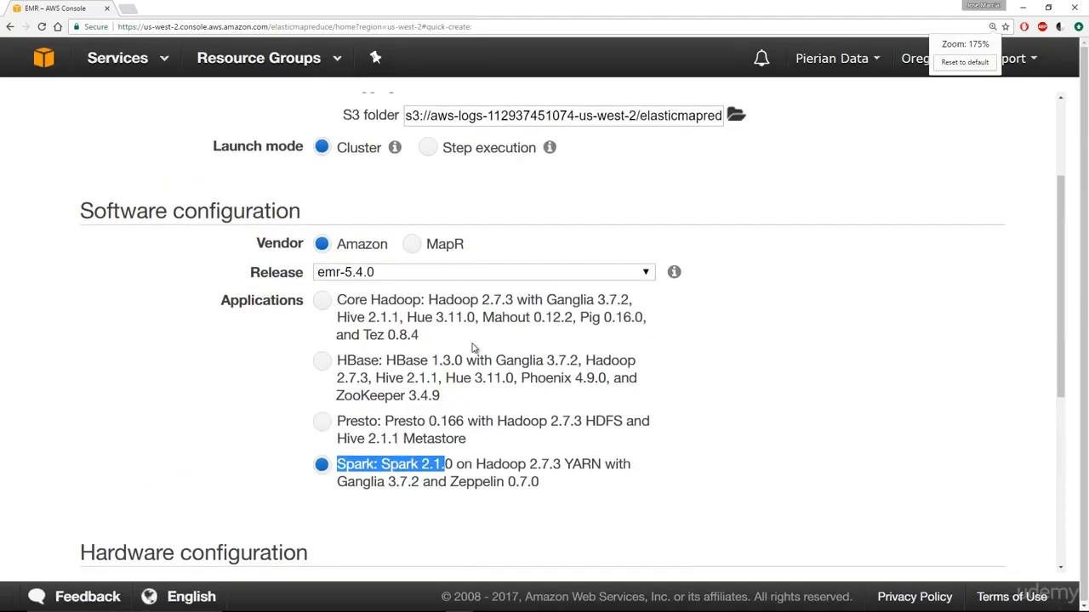
pyautogui.moveTo(450, 370); pyautogui.dragTo(555, 375)
pyautogui.click(555, 373)
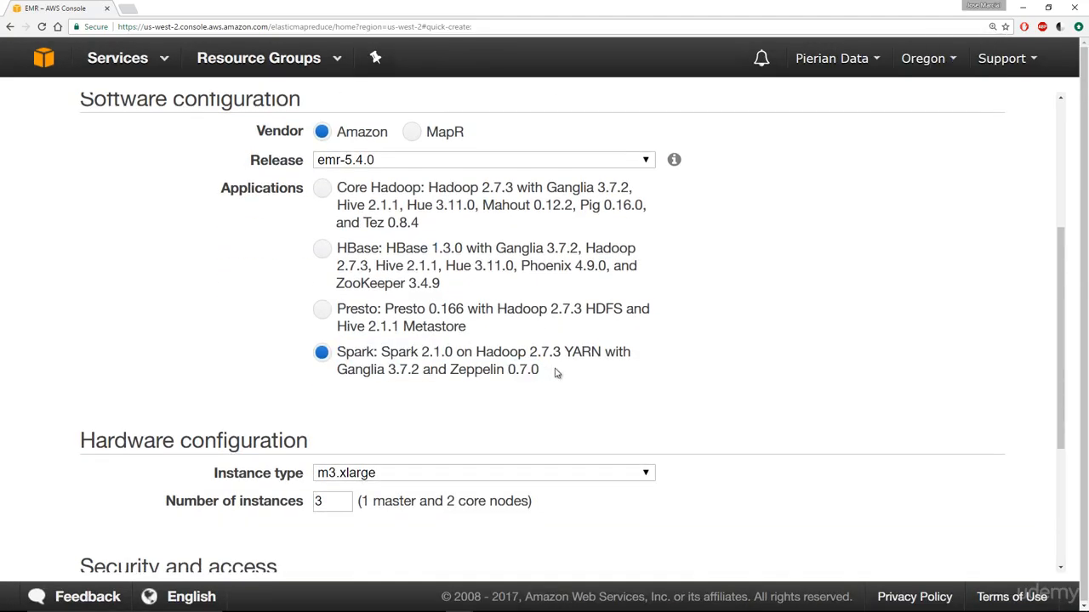
pyautogui.scroll(-1, 555, 372)
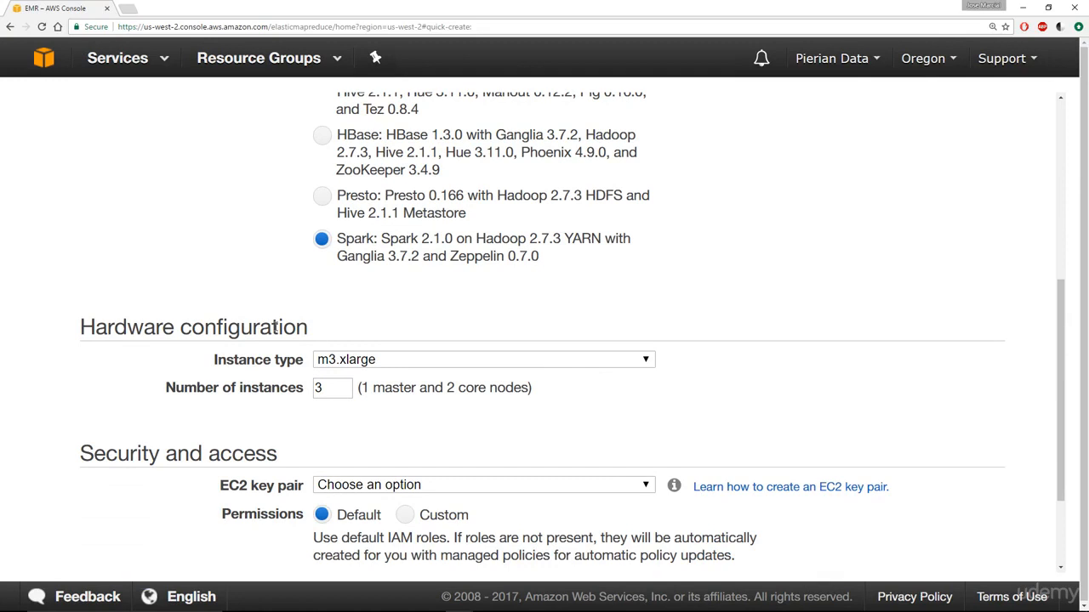
# - Browse the instance type list without changing it and check the instance count of 3
pyautogui.click(449, 362)
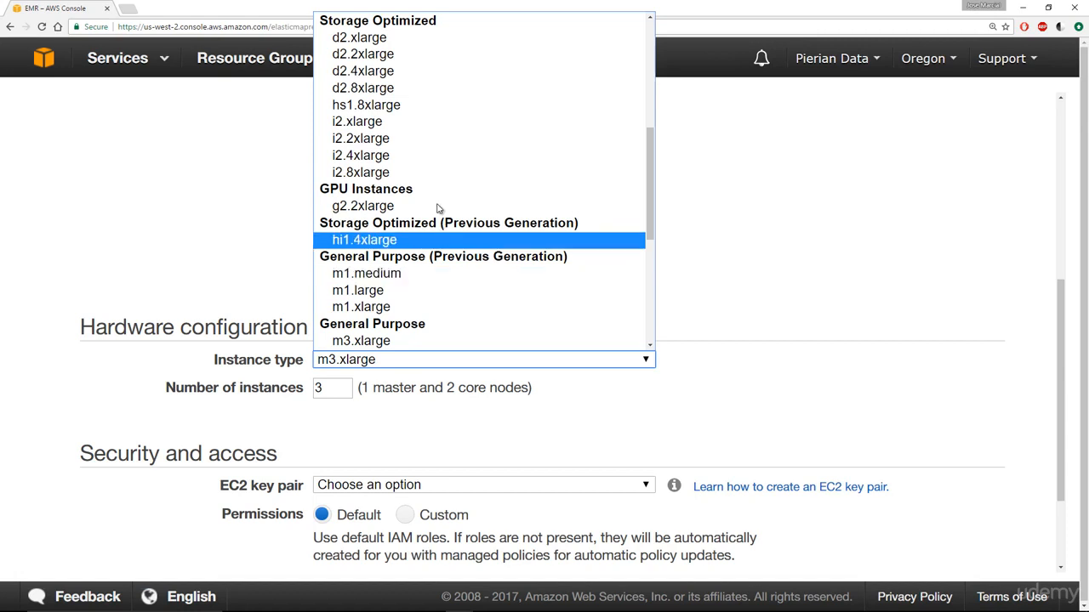
pyautogui.scroll(1, 434, 174)
pyautogui.scroll(3, 433, 174)
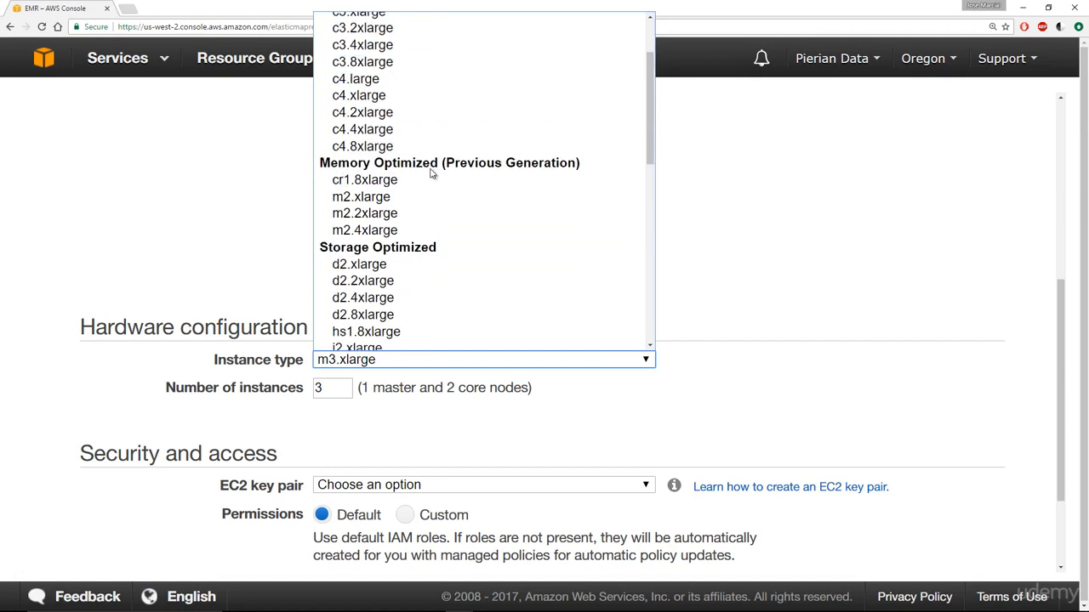
pyautogui.scroll(3, 411, 218)
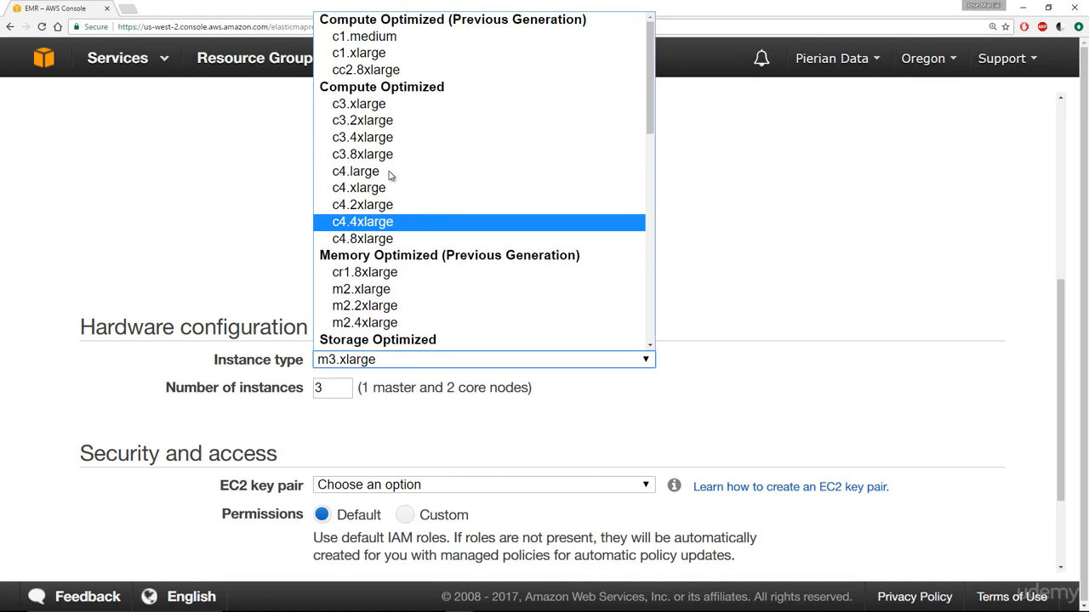
pyautogui.click(717, 215)
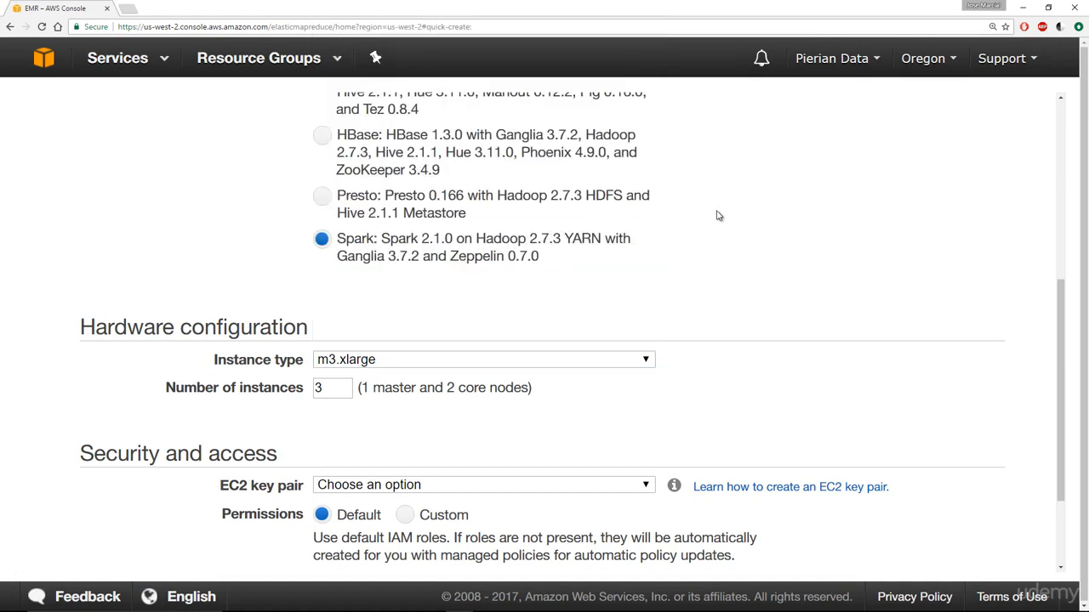
pyautogui.scroll(-1, 717, 215)
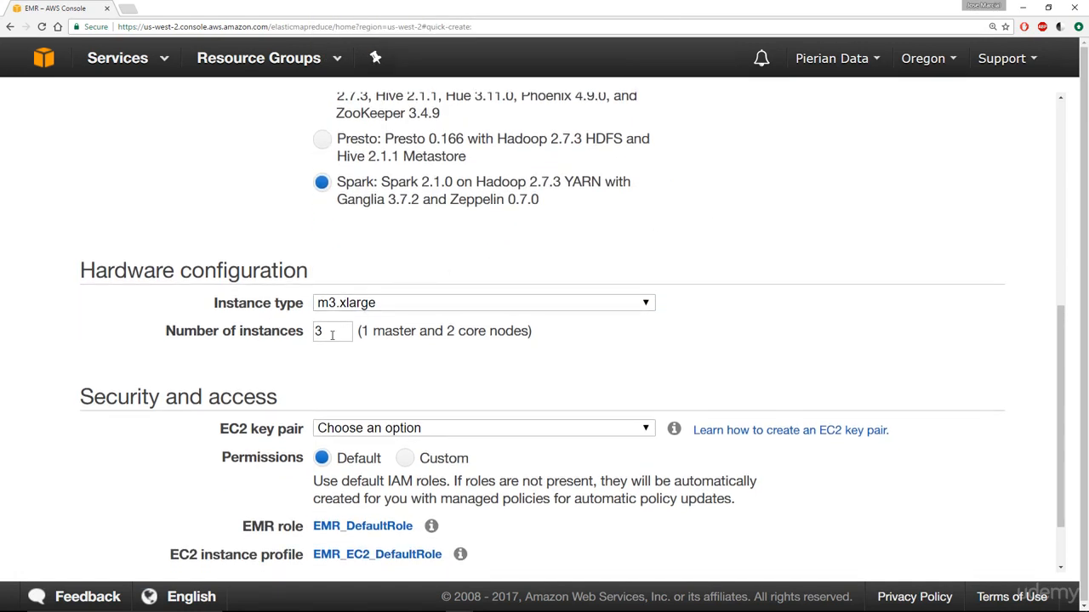
pyautogui.moveTo(329, 336); pyautogui.dragTo(302, 334)
# - Set the instance type to m1.medium
pyautogui.click(389, 308)
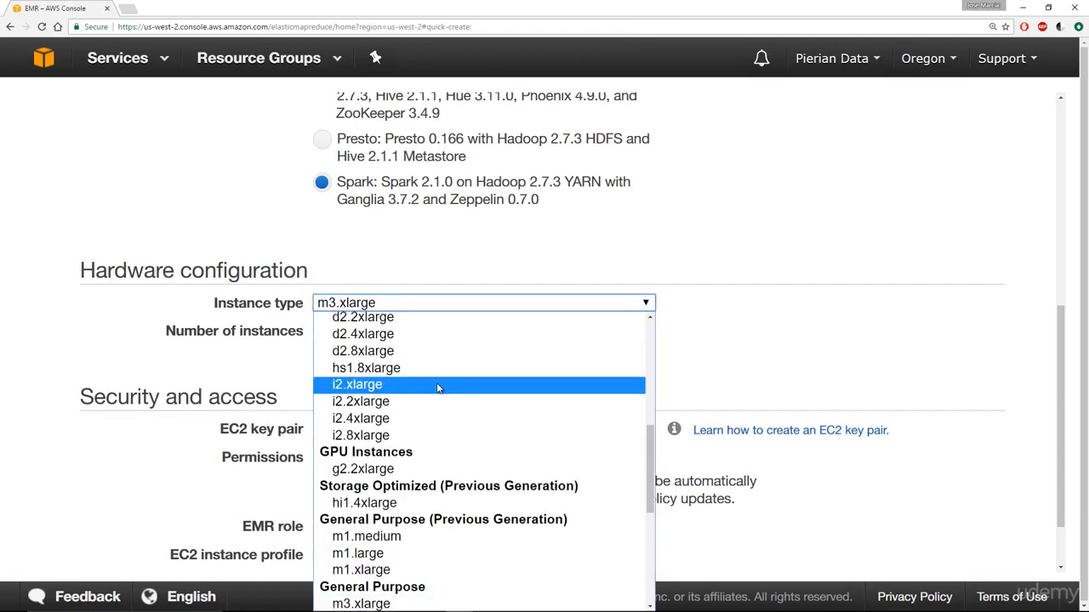
pyautogui.scroll(-2, 439, 383)
pyautogui.scroll(-3, 425, 425)
pyautogui.scroll(8, 425, 425)
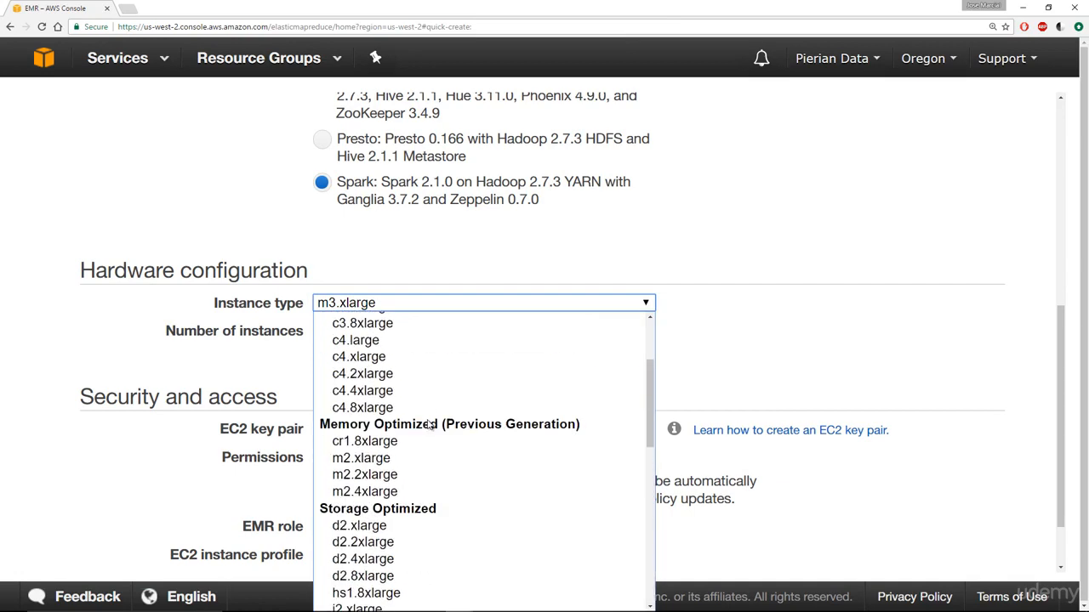
pyautogui.scroll(-4, 406, 483)
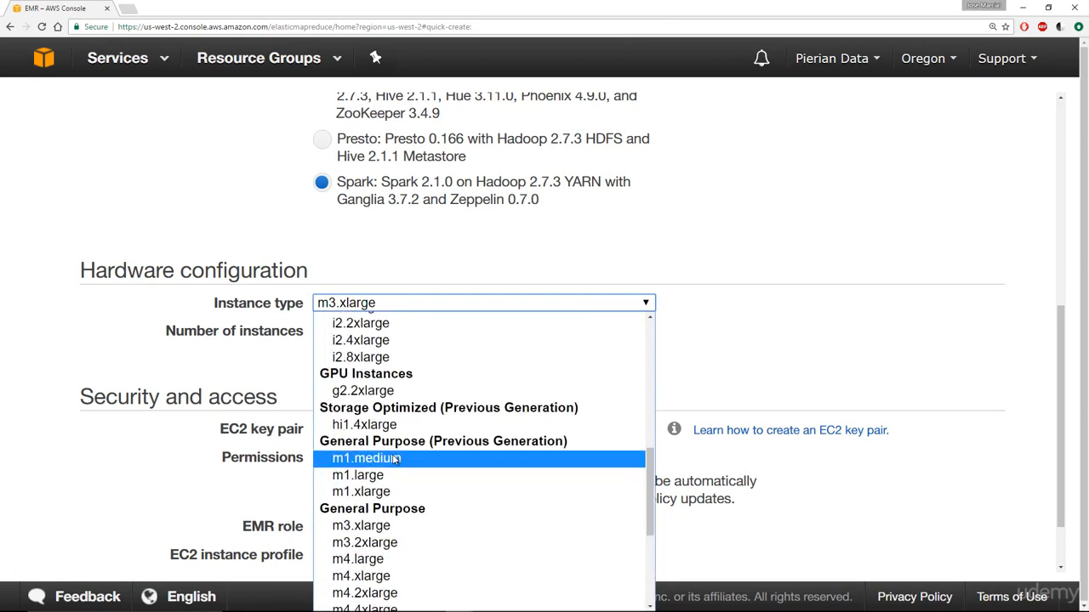
pyautogui.click(400, 454)
pyautogui.click(732, 359)
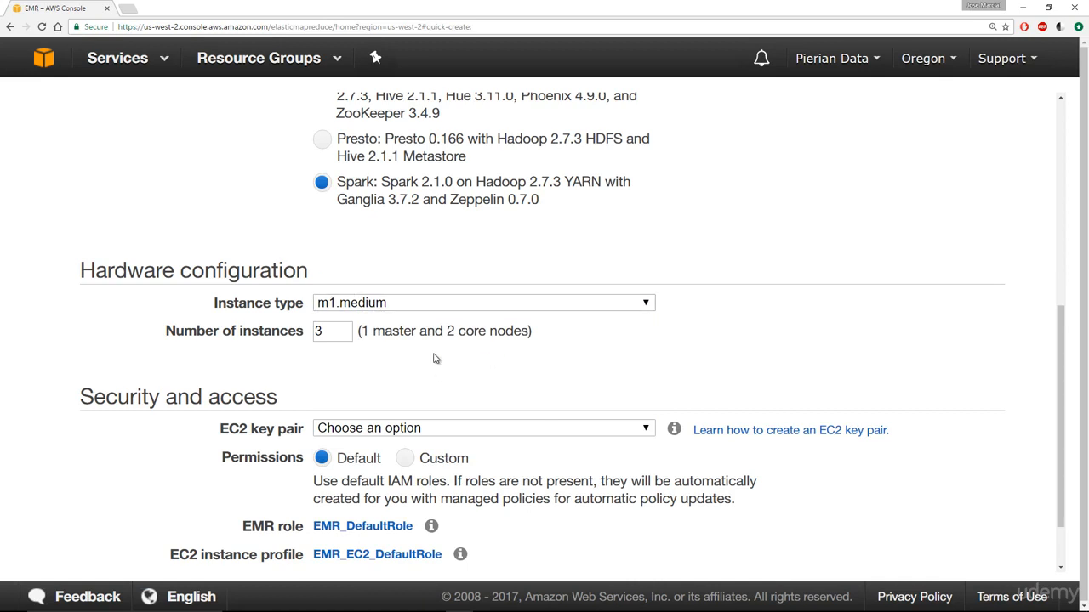
pyautogui.scroll(-1, 434, 358)
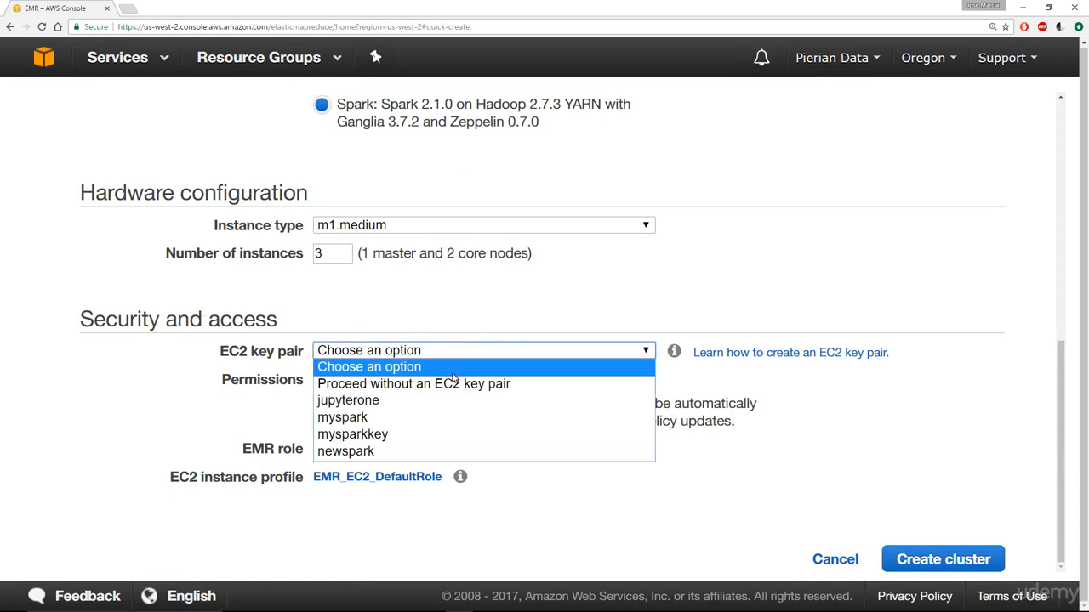
# - Choose 'Proceed without an EC2 key pair' and open the guide for creating a key pair
pyautogui.click(457, 383)
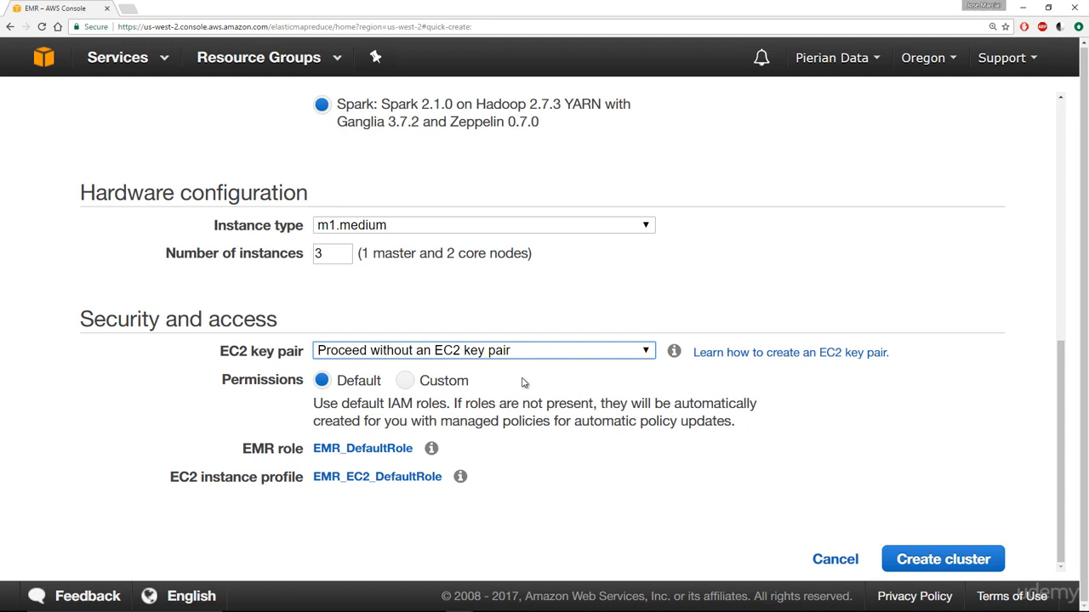
pyautogui.click(732, 353)
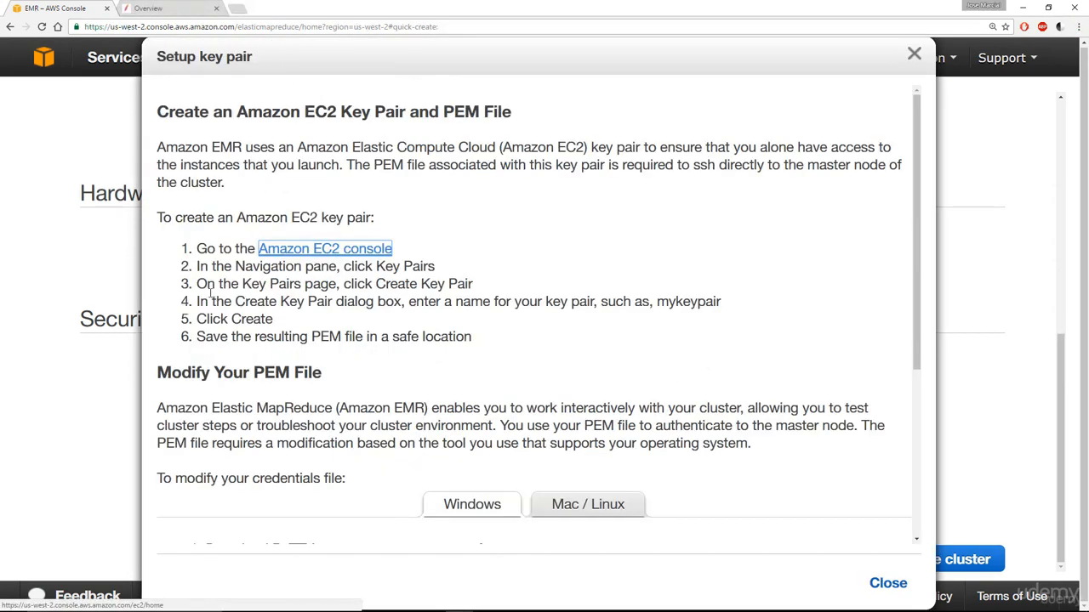
# - Read through the Setup key pair steps: Key Pairs, Create Key Pair, Create, save the PEM file
pyautogui.moveTo(186, 218); pyautogui.dragTo(390, 217)
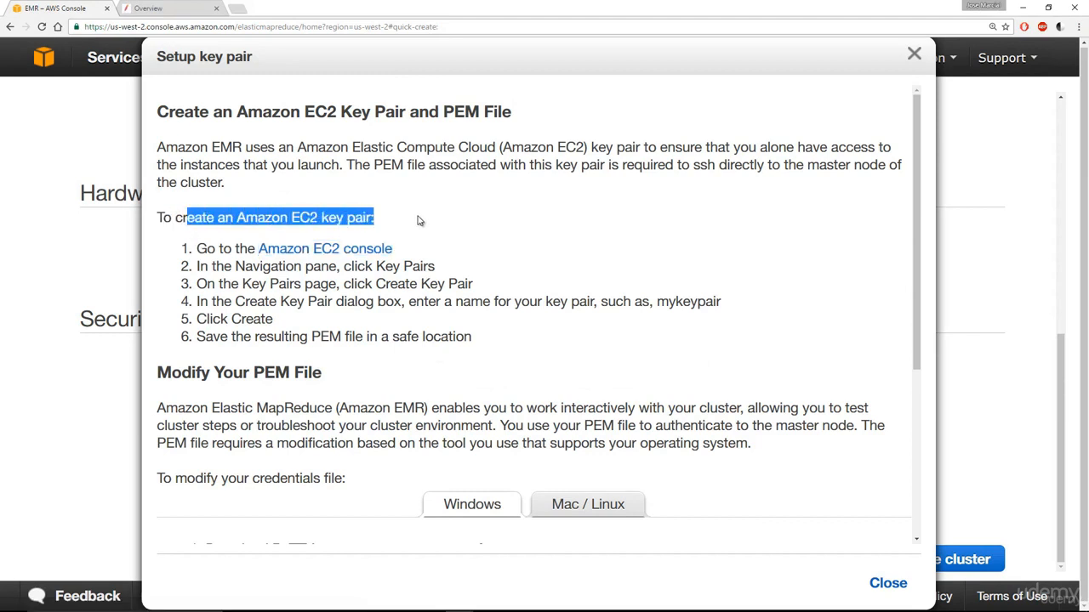
pyautogui.click(444, 290)
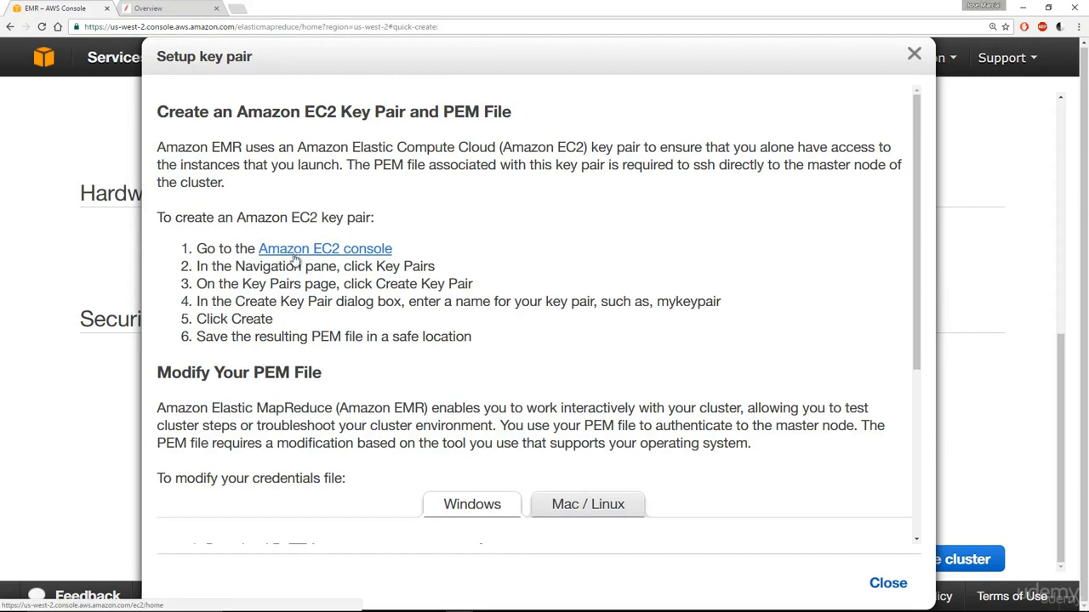
pyautogui.moveTo(364, 267); pyautogui.dragTo(459, 273)
pyautogui.moveTo(385, 284); pyautogui.dragTo(462, 289)
pyautogui.moveTo(237, 312); pyautogui.dragTo(353, 333)
pyautogui.click(319, 334)
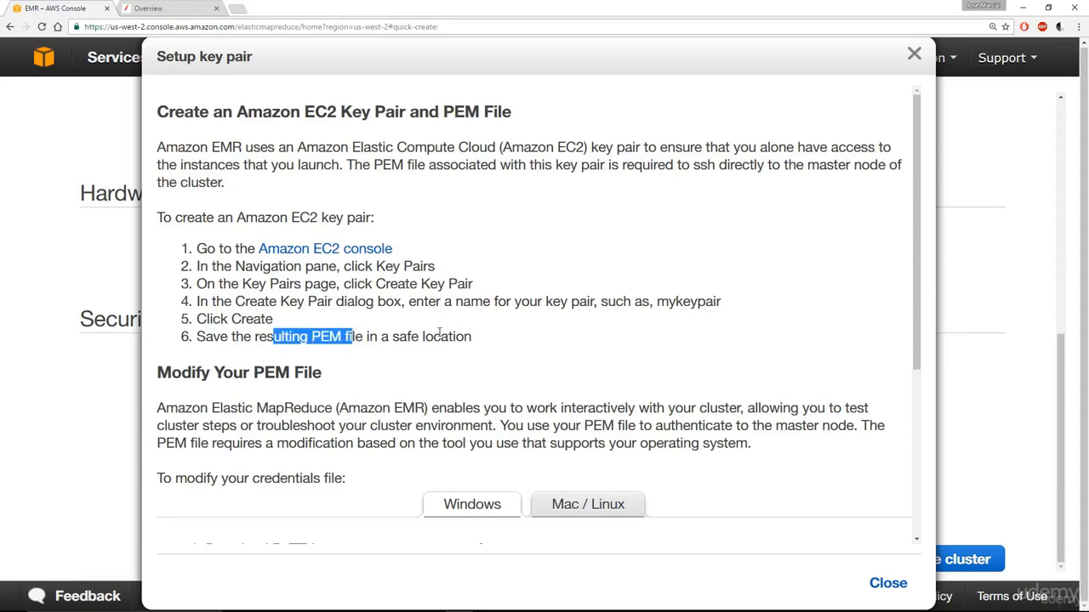
pyautogui.click(469, 327)
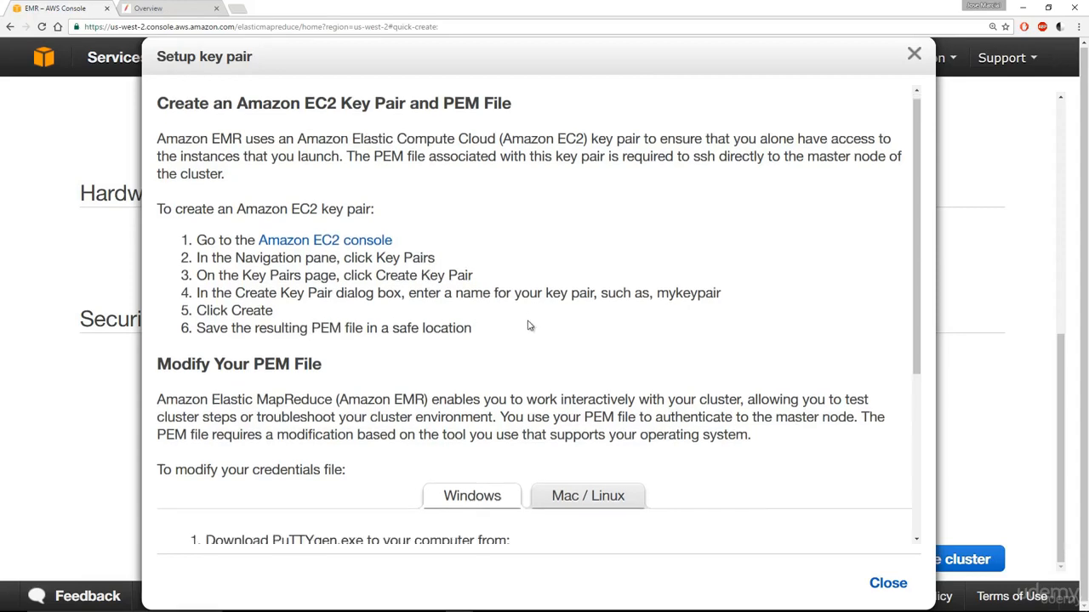
pyautogui.scroll(-3, 312, 236)
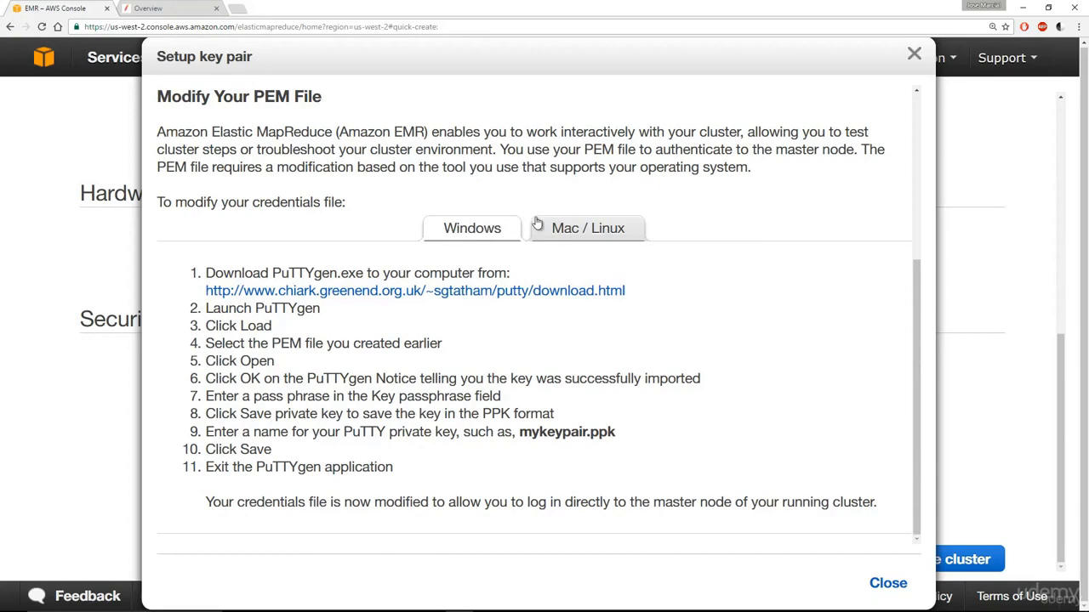
# - Show the Mac / Linux PEM instructions and open the Amazon EC2 console in a new tab
pyautogui.click(622, 237)
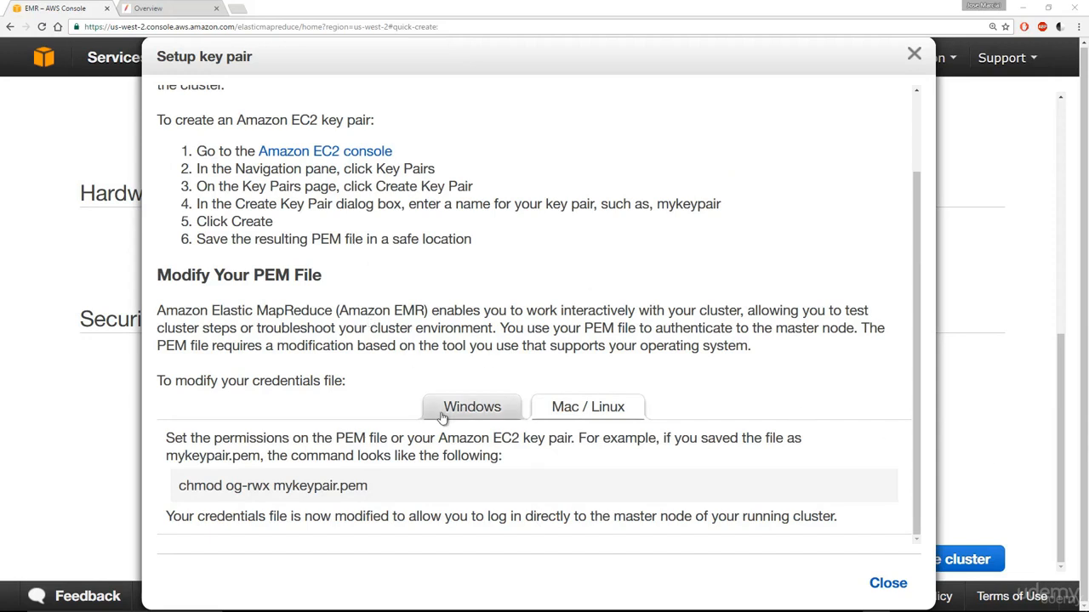
pyautogui.rightClick(310, 153)
pyautogui.click(334, 160)
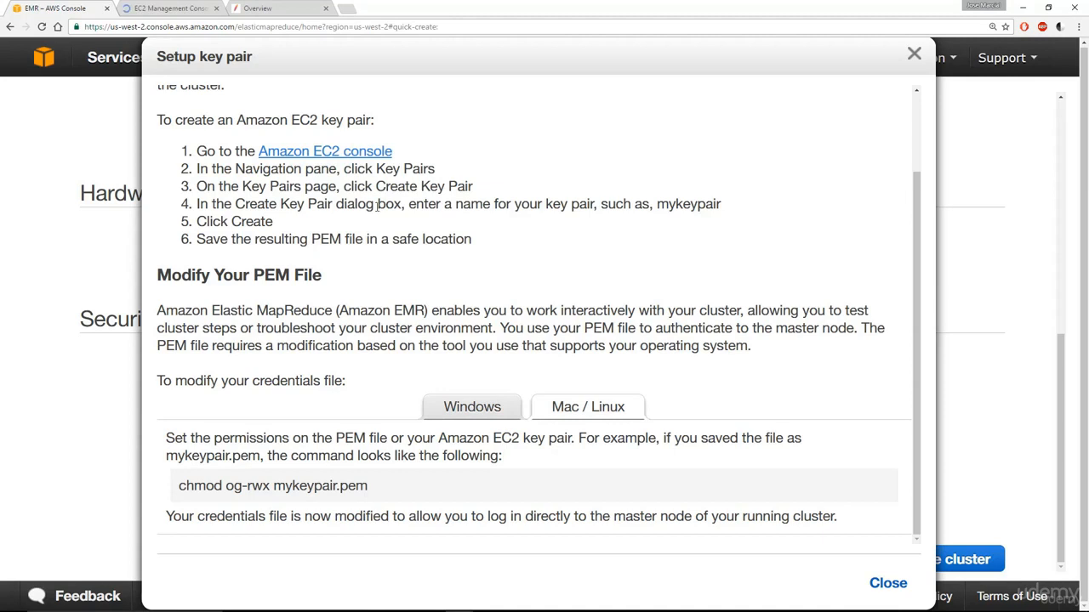
# - In the EC2 console's Key Pairs page, create a key pair named mysparkkey
pyautogui.click(175, 8)
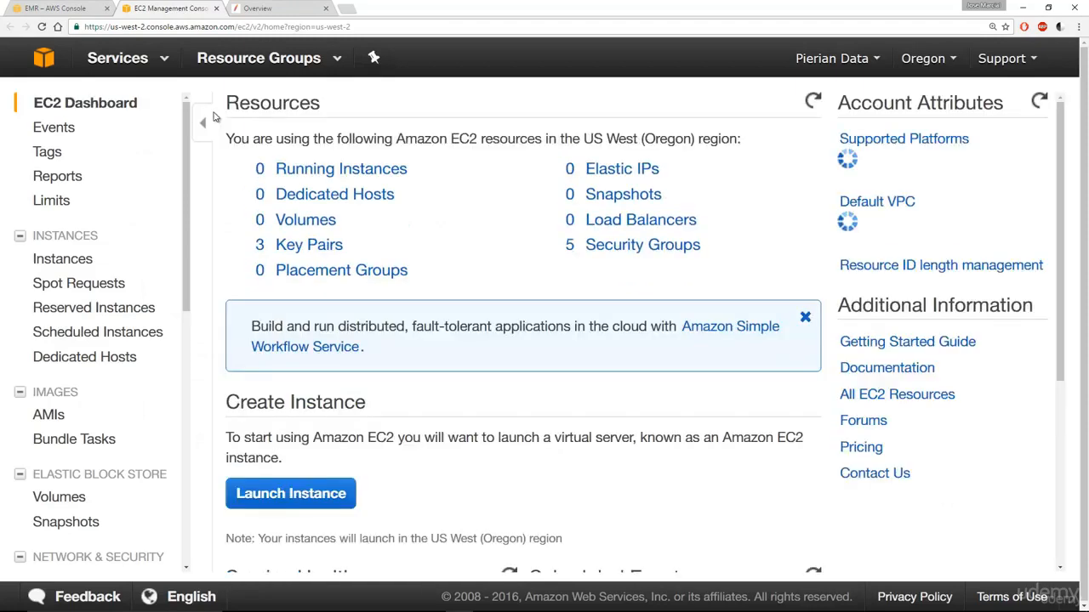
pyautogui.click(311, 246)
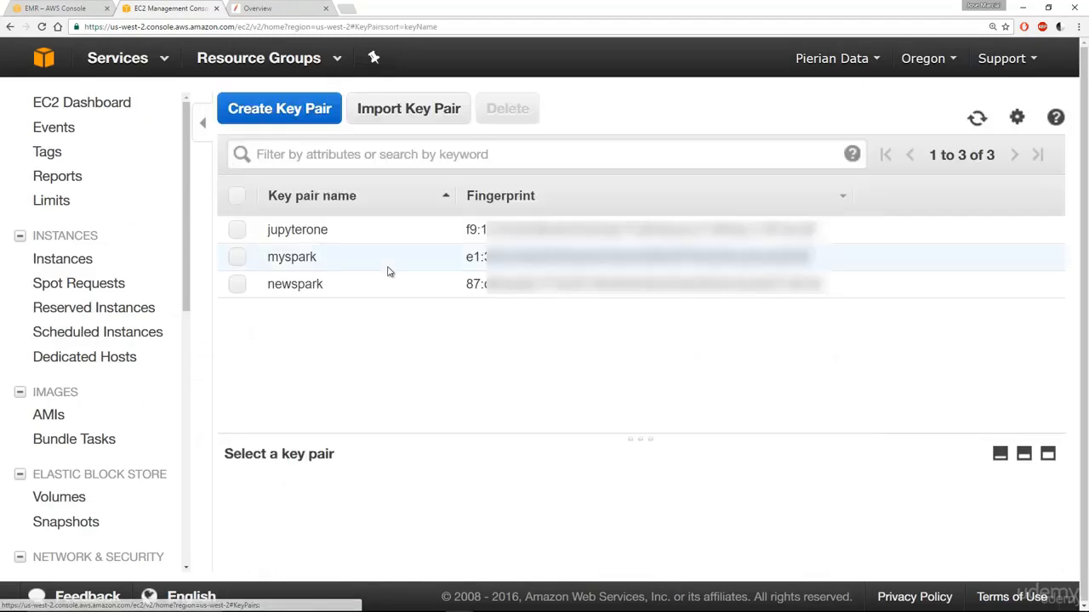
pyautogui.click(268, 111)
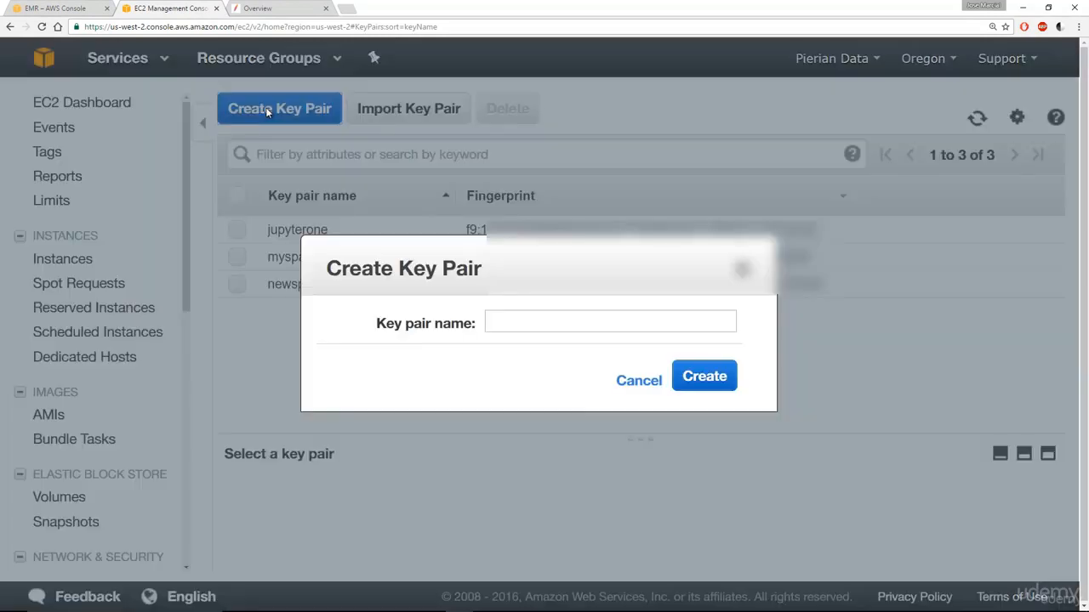
pyautogui.click(537, 324)
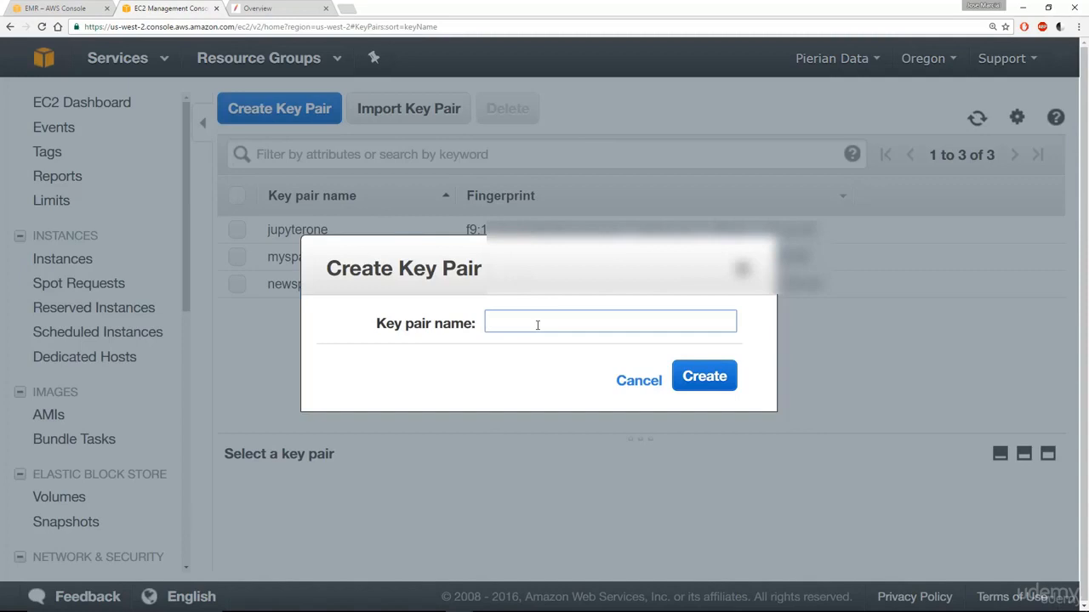
pyautogui.write('mysparkkey')
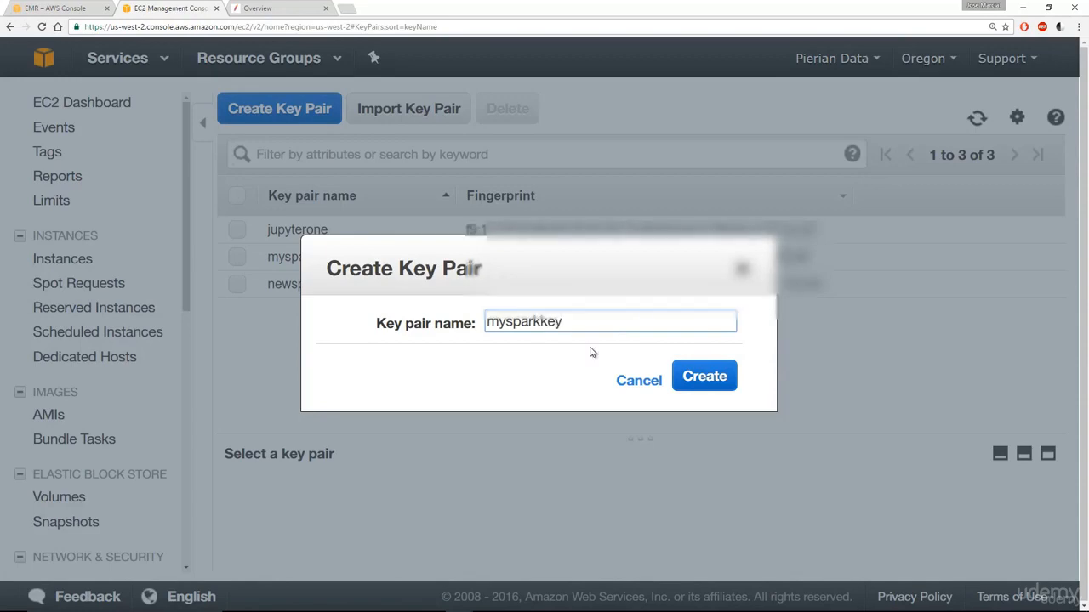
pyautogui.click(689, 375)
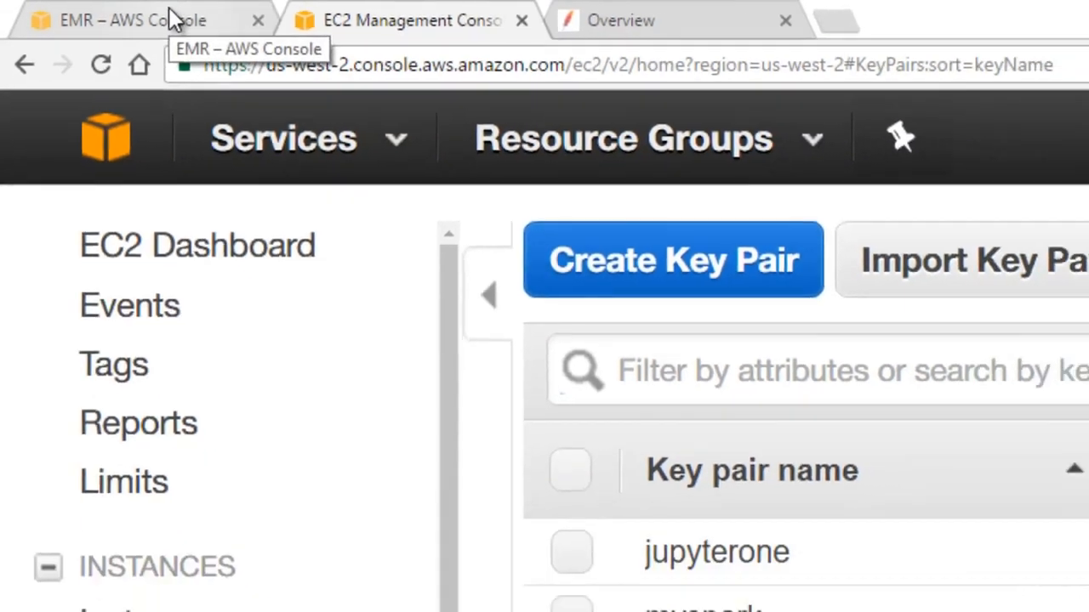
# - Back in EMR, review the chmod og-rwx command, highlighting mykeypair.pem
pyautogui.click(180, 24)
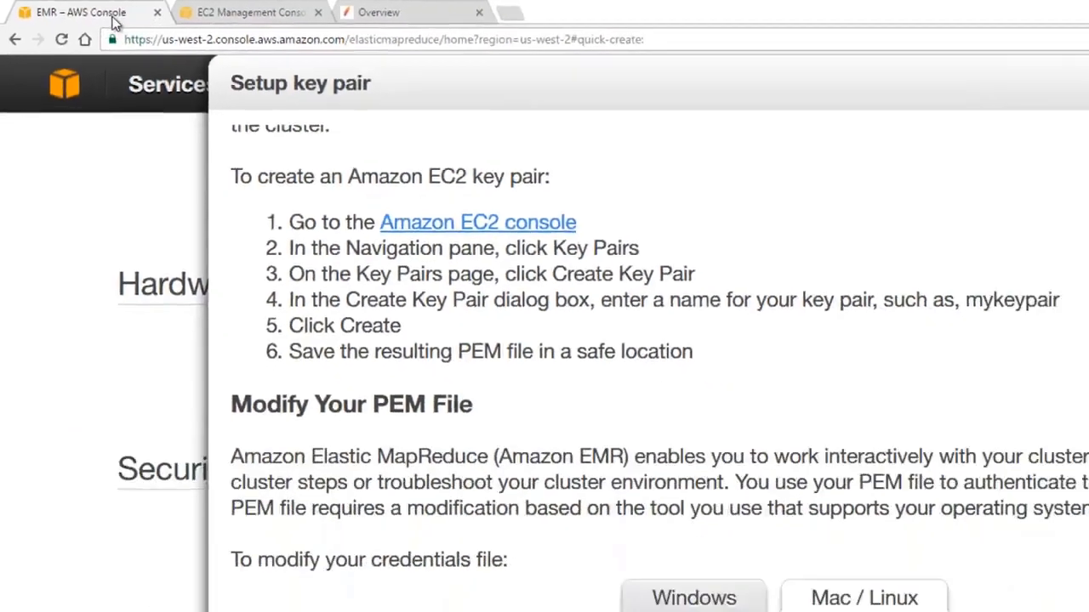
pyautogui.scroll(2, 517, 247)
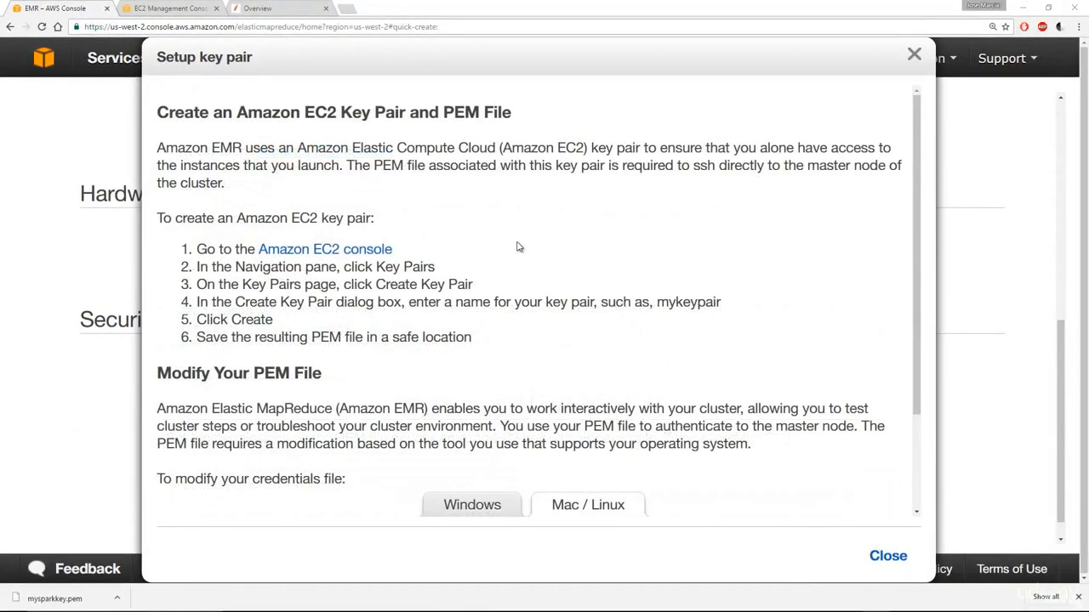
pyautogui.scroll(-3, 517, 247)
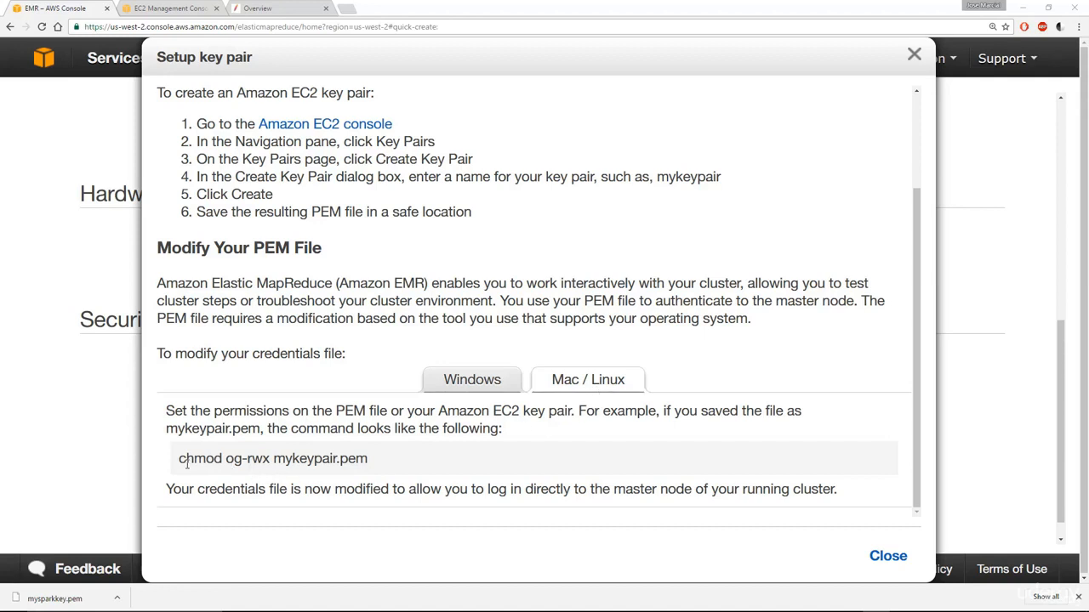
pyautogui.moveTo(178, 461); pyautogui.dragTo(372, 463)
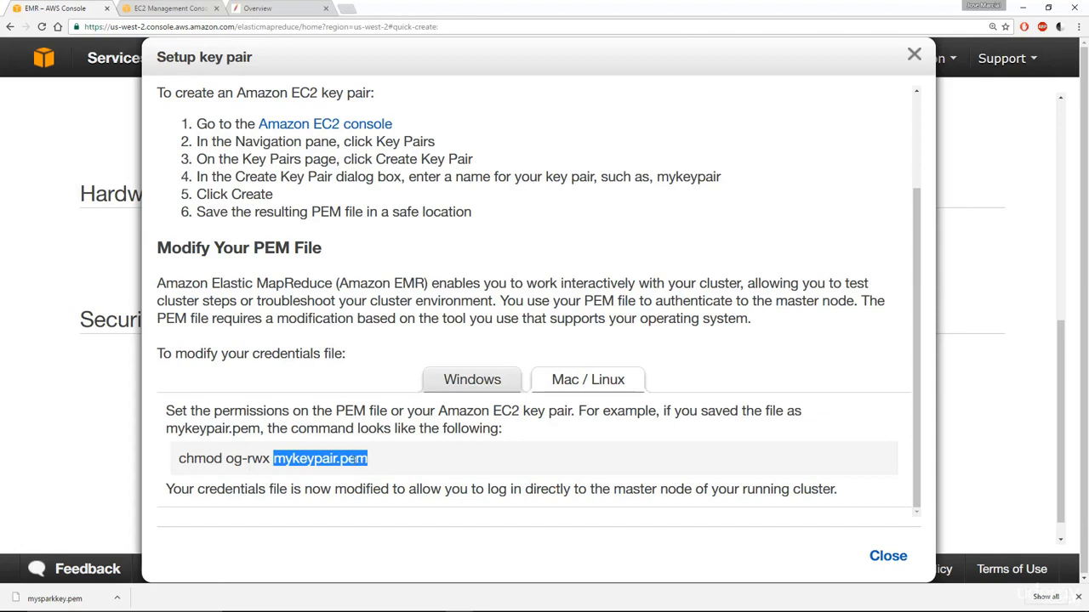
pyautogui.click(317, 461)
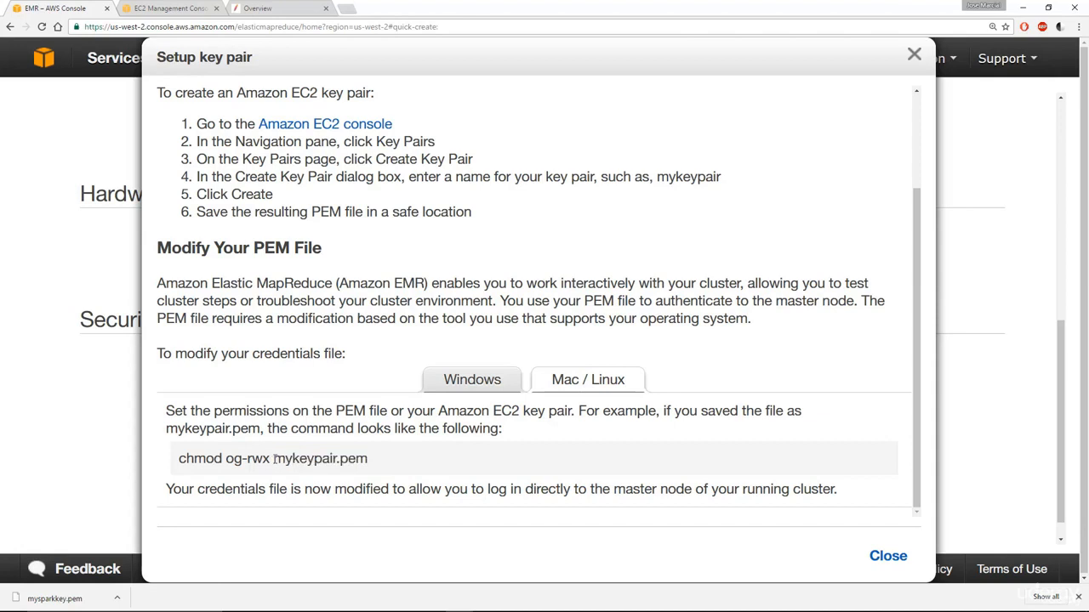
pyautogui.moveTo(273, 460); pyautogui.dragTo(373, 462)
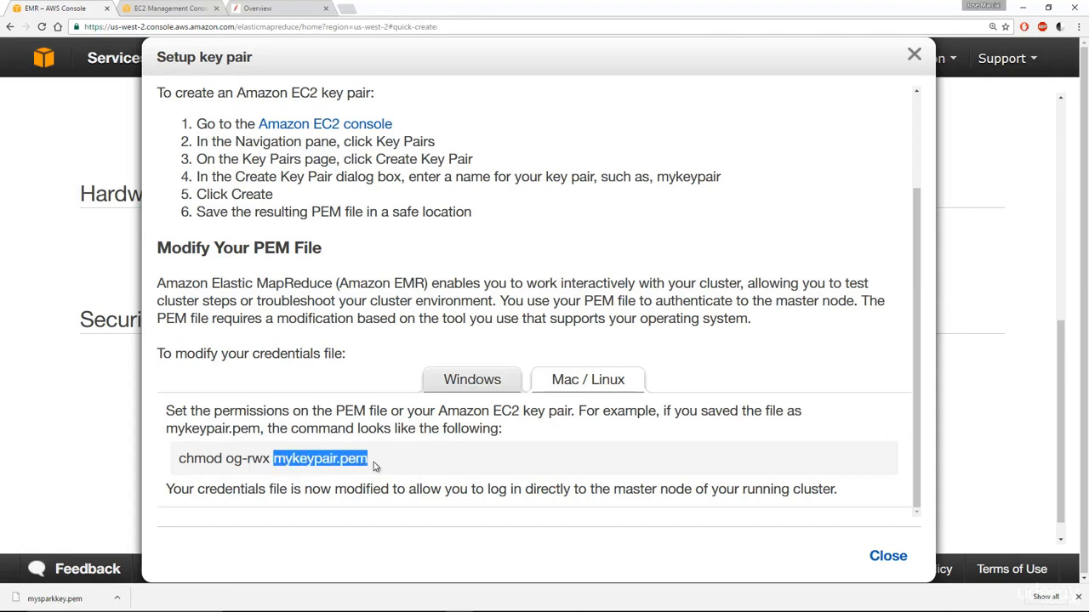
# - Switch the key pair guide to Windows and review the PuTTYgen steps for loading the PEM file
pyautogui.click(446, 388)
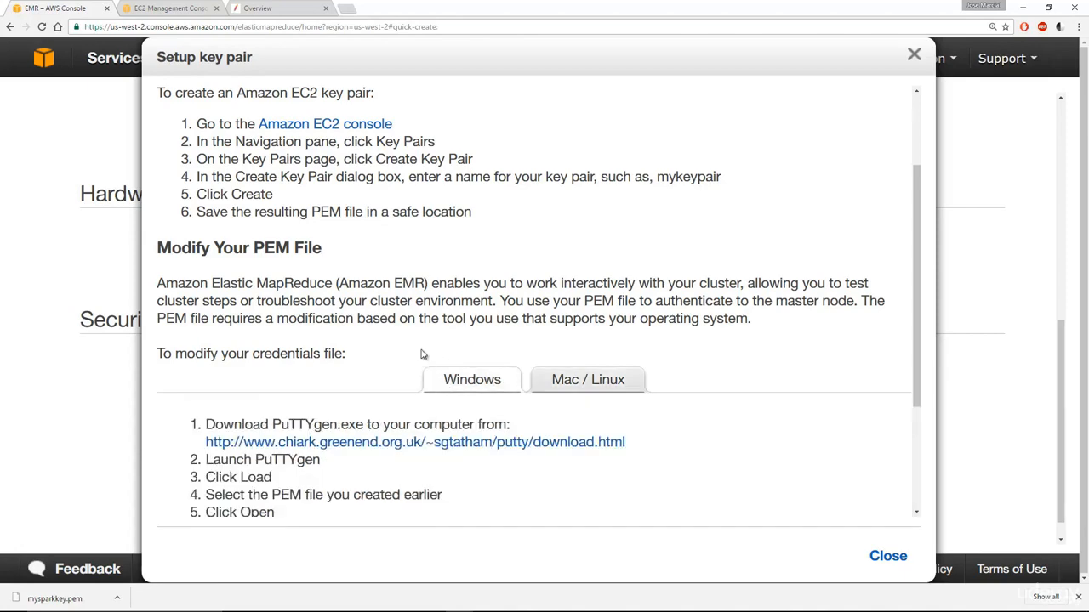
pyautogui.scroll(-2, 417, 351)
pyautogui.scroll(1, 340, 315)
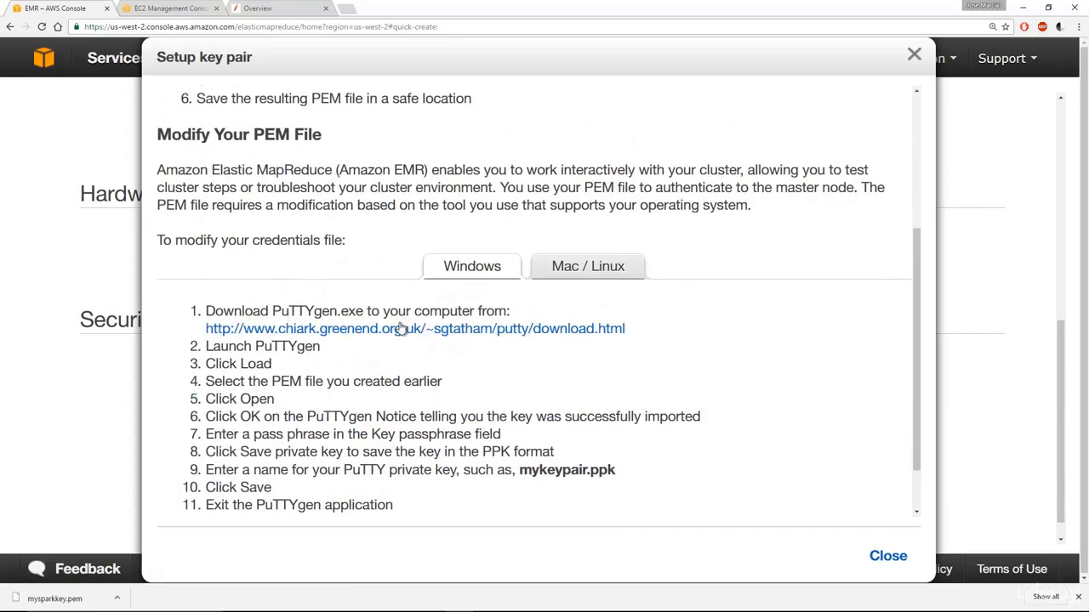
pyautogui.scroll(-1, 389, 353)
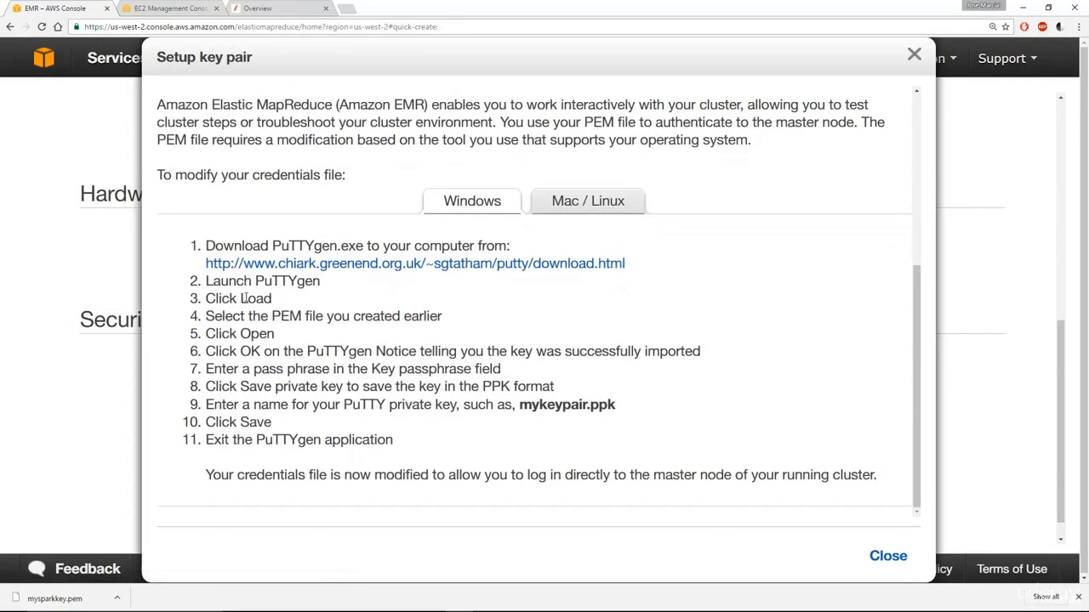
pyautogui.moveTo(246, 297); pyautogui.dragTo(301, 290)
pyautogui.click(258, 306)
pyautogui.doubleClick(258, 300)
pyautogui.moveTo(252, 317); pyautogui.dragTo(451, 318)
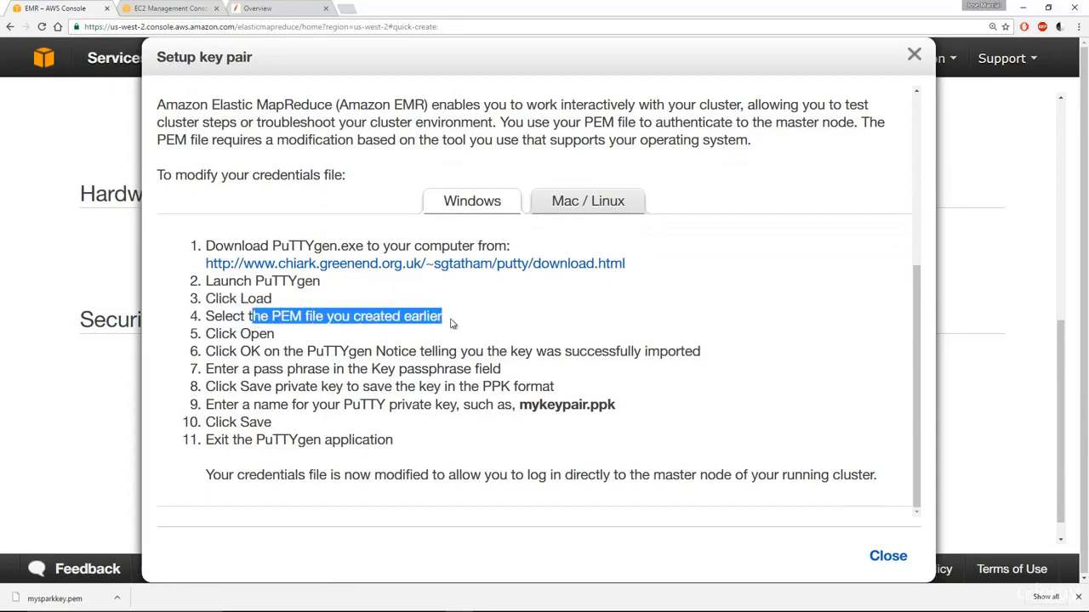
pyautogui.moveTo(216, 334); pyautogui.dragTo(309, 340)
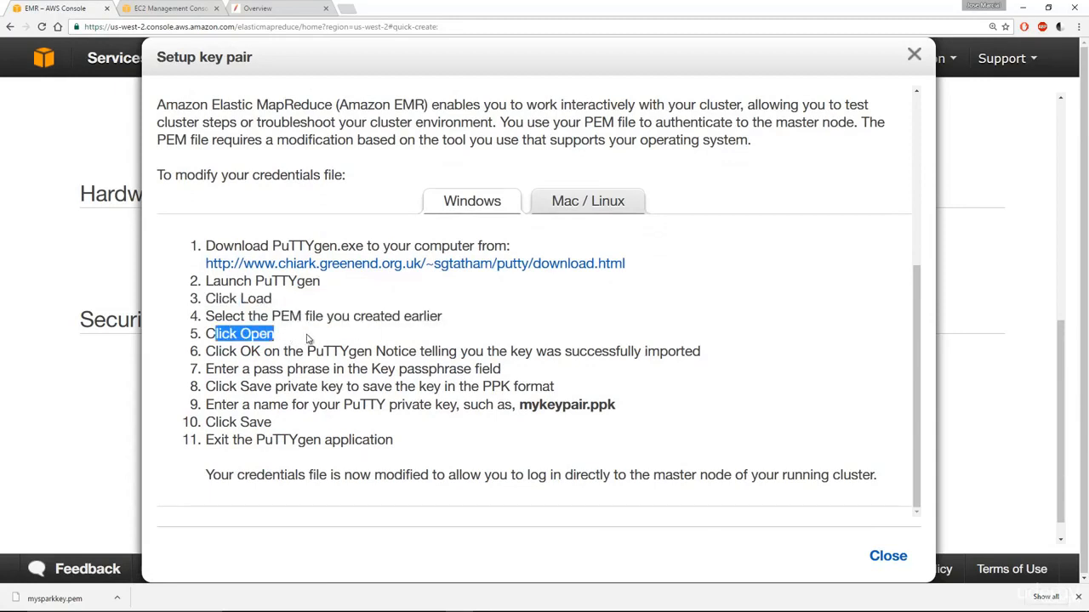
pyautogui.click(308, 338)
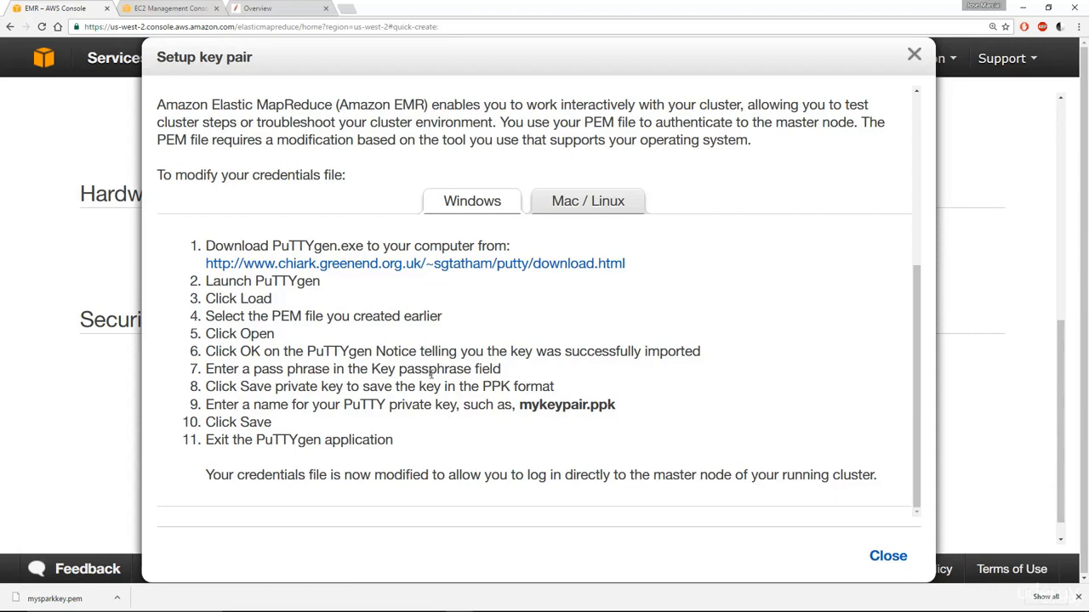
# - Review the steps for saving the key as mykeypair.ppk and exiting PuTTYgen, then close the help
pyautogui.moveTo(241, 387); pyautogui.dragTo(344, 387)
pyautogui.doubleClick(497, 387)
pyautogui.moveTo(521, 388); pyautogui.dragTo(520, 388)
pyautogui.moveTo(516, 408); pyautogui.dragTo(609, 411)
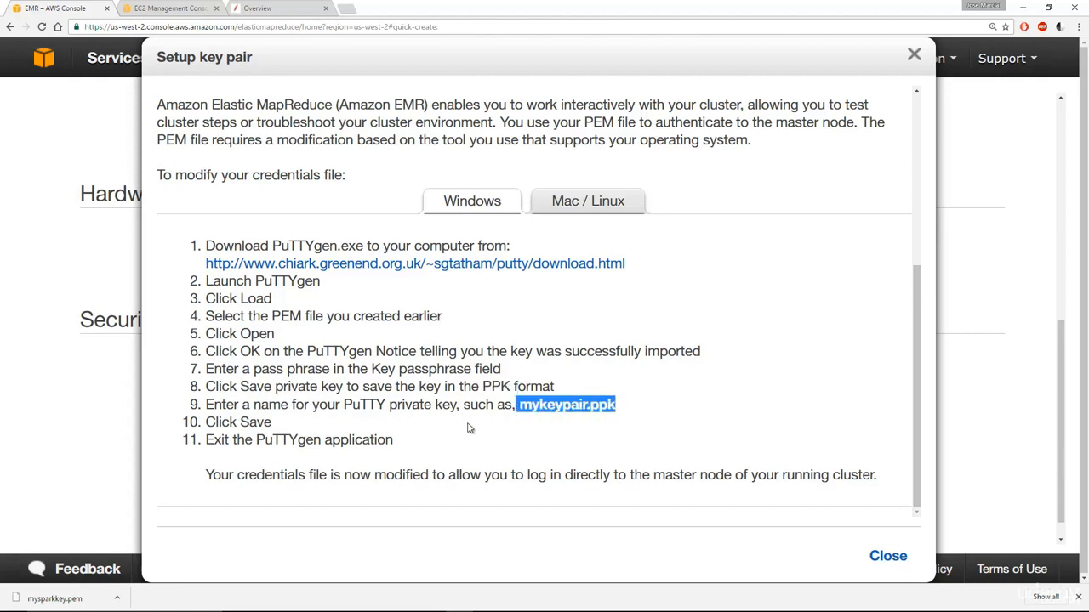
pyautogui.moveTo(217, 423); pyautogui.dragTo(315, 428)
pyautogui.moveTo(274, 437); pyautogui.dragTo(386, 438)
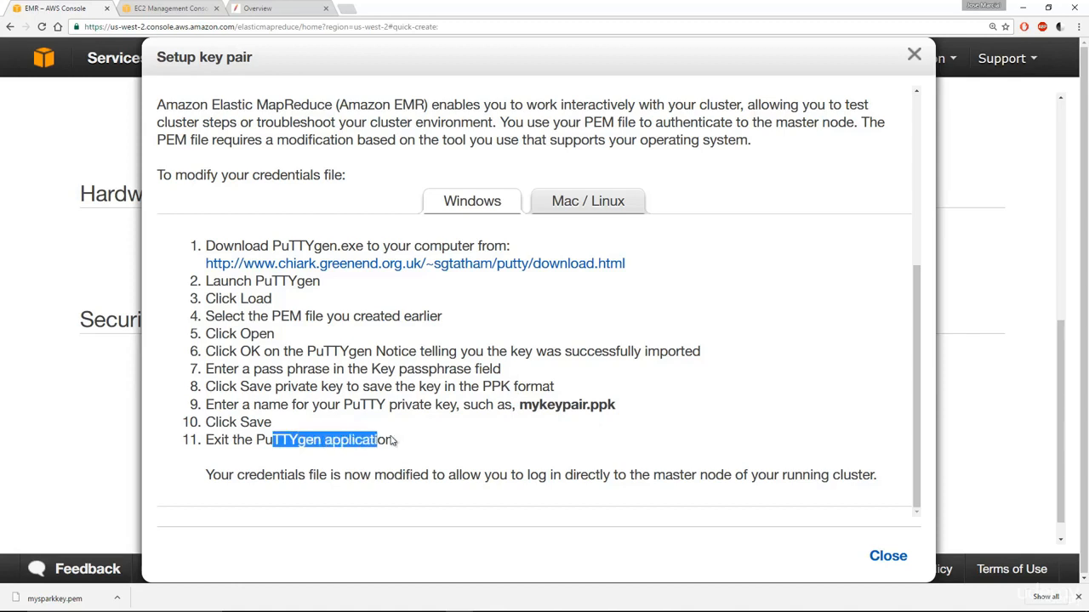
pyautogui.click(441, 439)
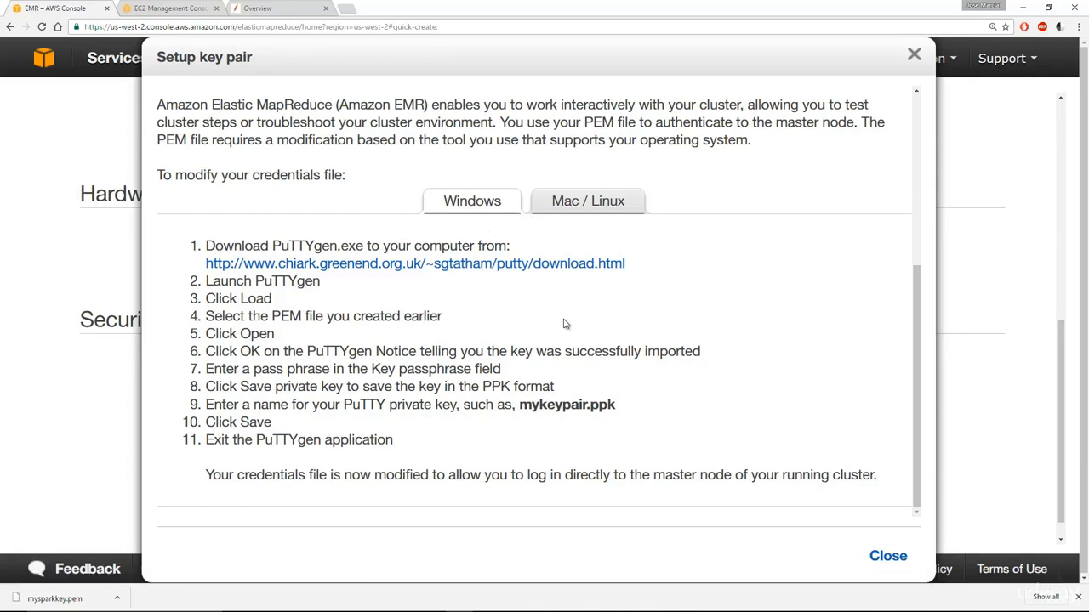
pyautogui.moveTo(272, 246); pyautogui.dragTo(355, 247)
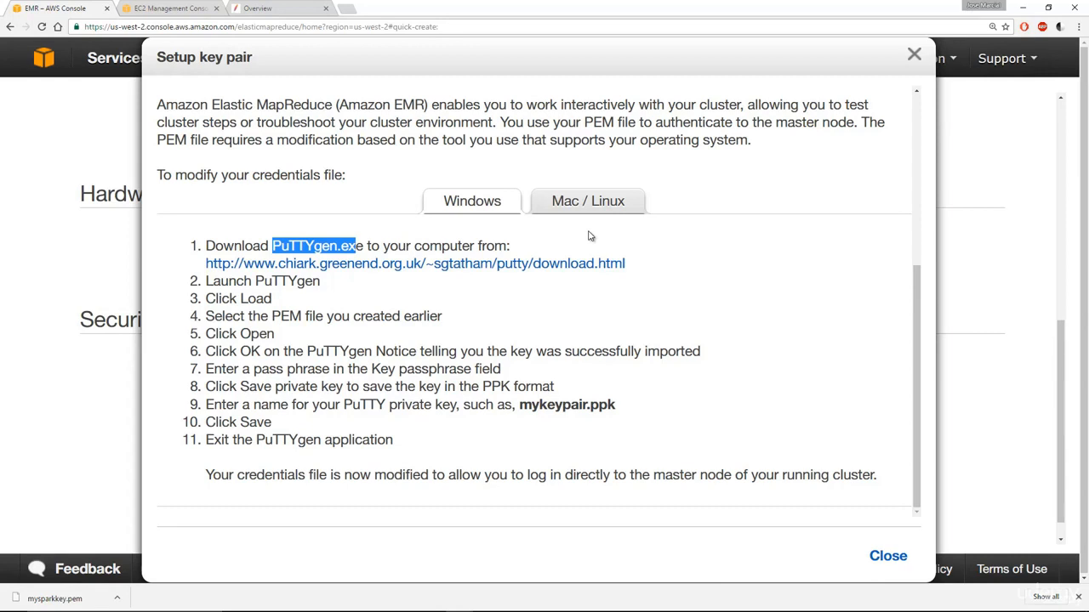
pyautogui.moveTo(205, 244); pyautogui.dragTo(593, 436)
pyautogui.click(632, 379)
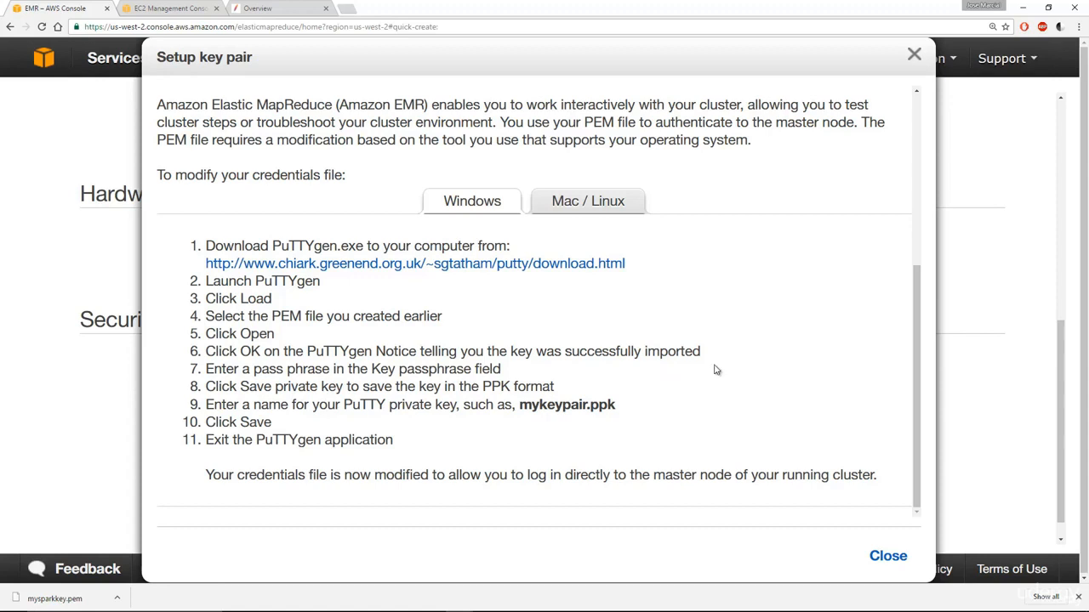
pyautogui.click(884, 566)
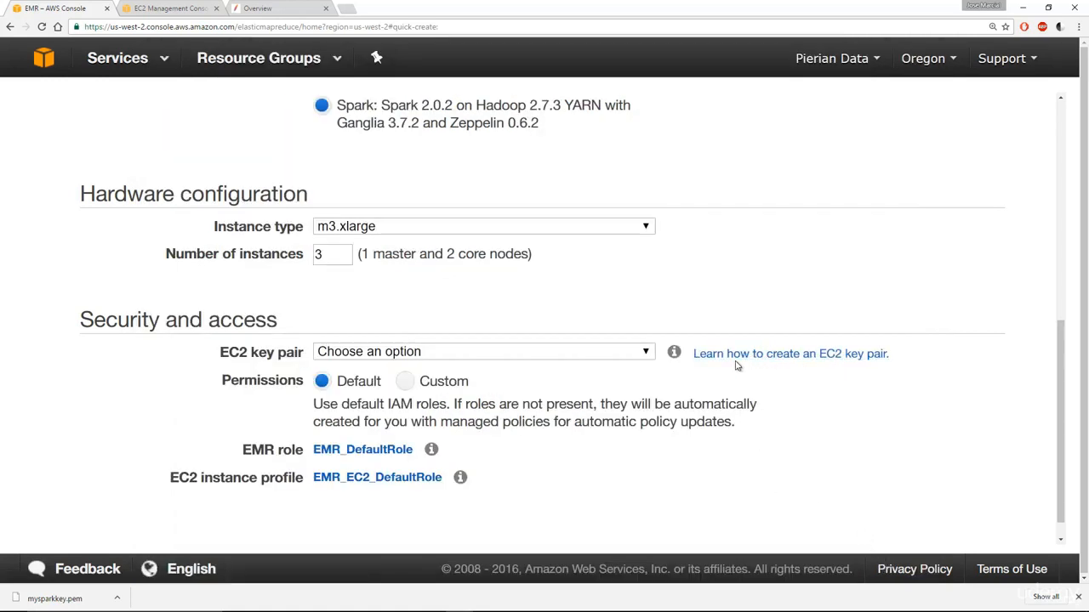
# - Choose mysparkkey as the EC2 key pair and create the cluster
pyautogui.click(646, 358)
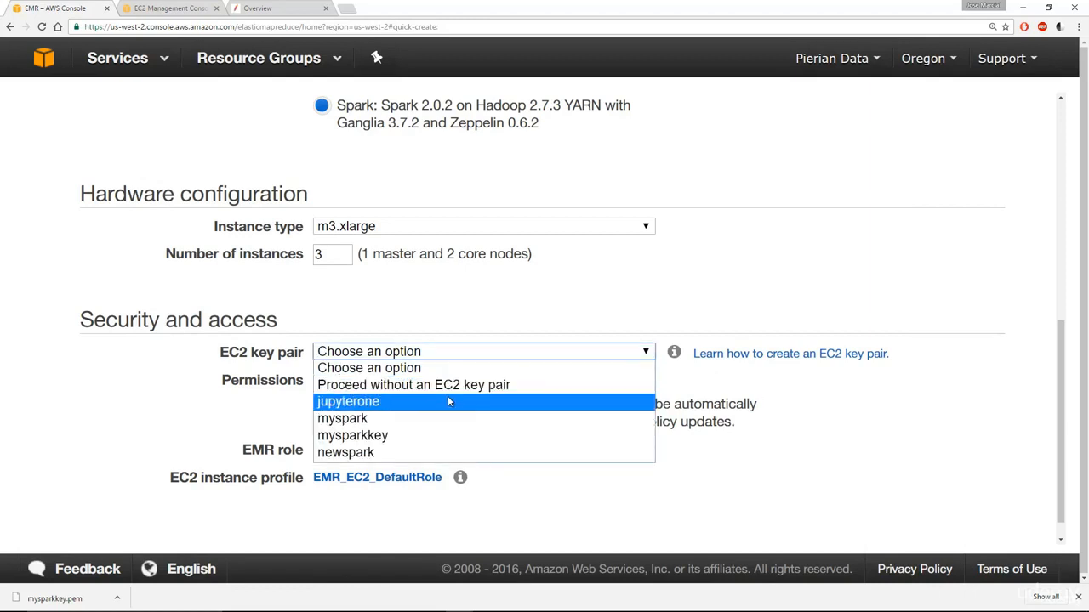
pyautogui.click(381, 437)
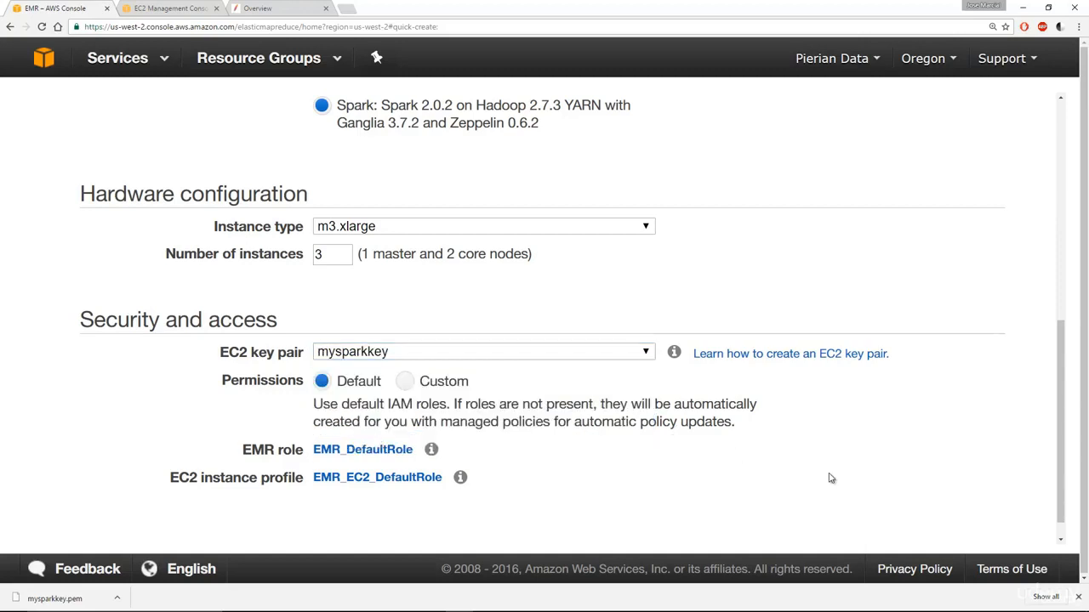
pyautogui.scroll(-1, 830, 478)
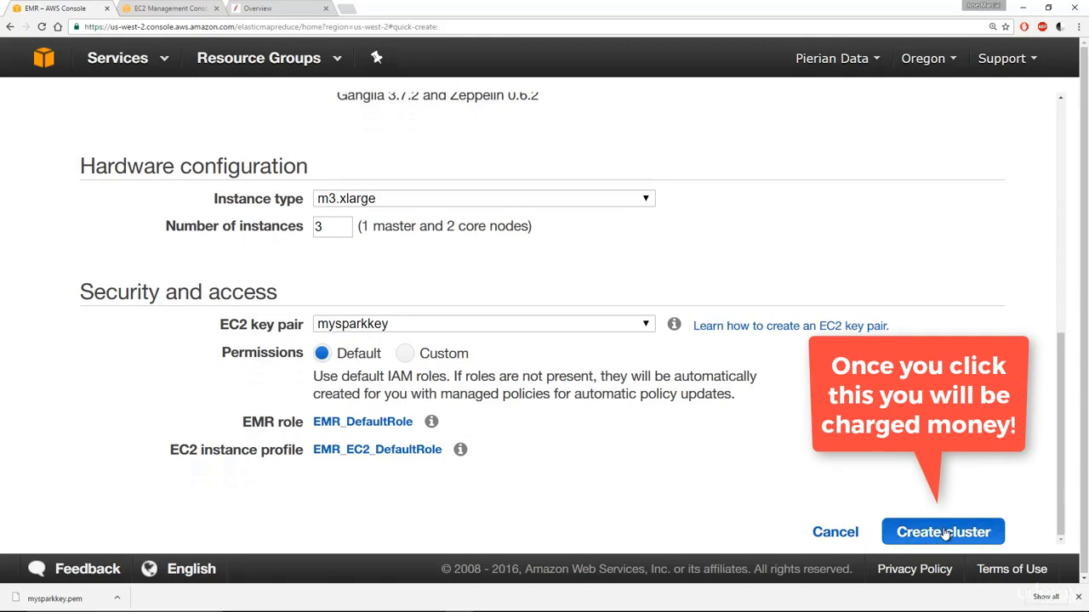
pyautogui.click(944, 533)
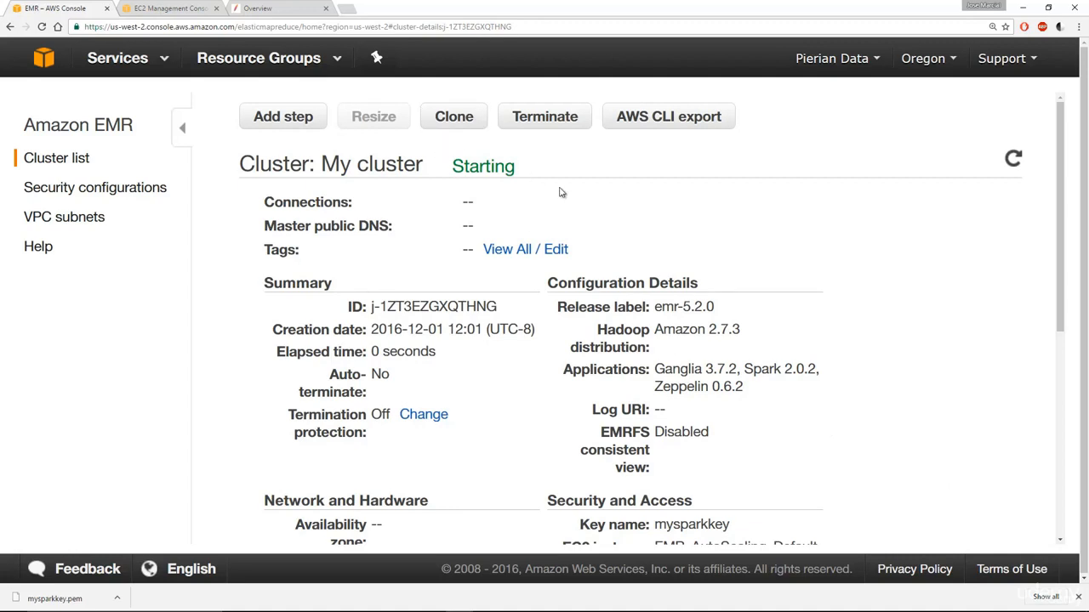
# - Check under Security and Access that the cluster's key name is mysparkkey
pyautogui.scroll(-3, 580, 251)
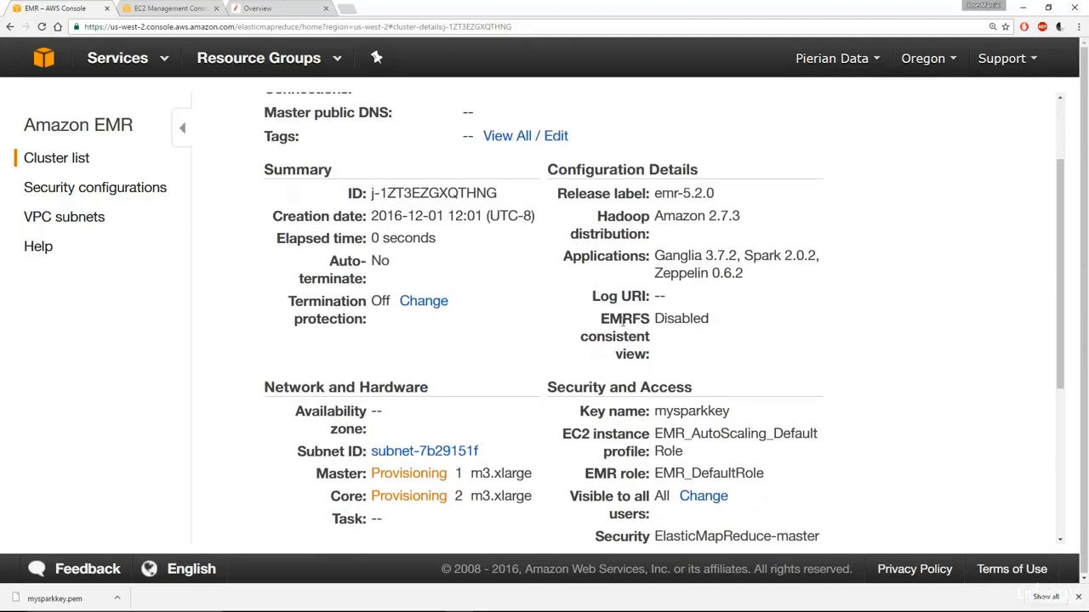
pyautogui.moveTo(654, 415); pyautogui.dragTo(729, 415)
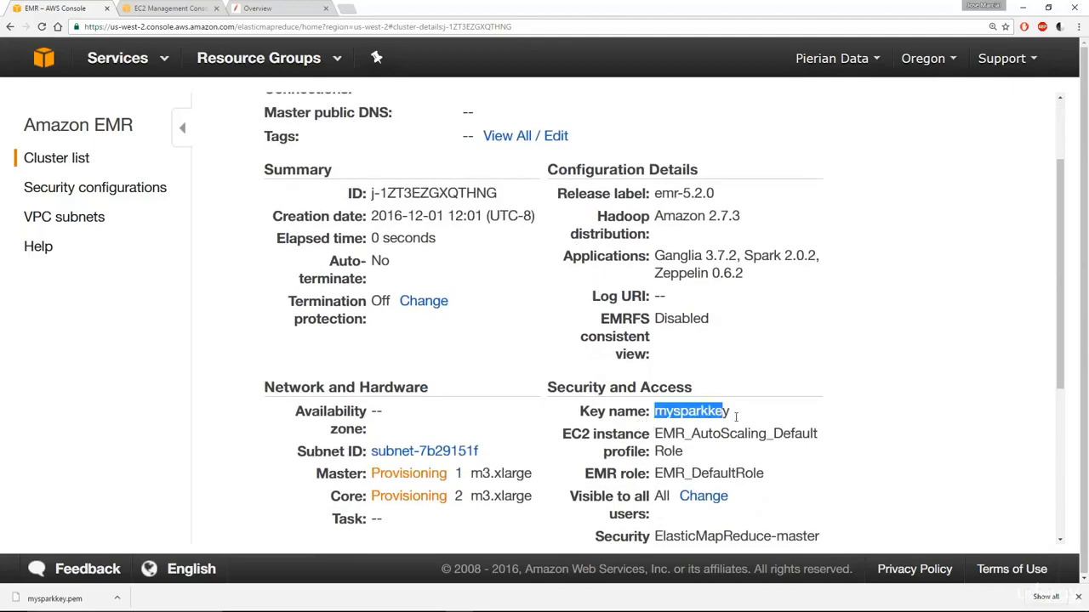
pyautogui.click(623, 413)
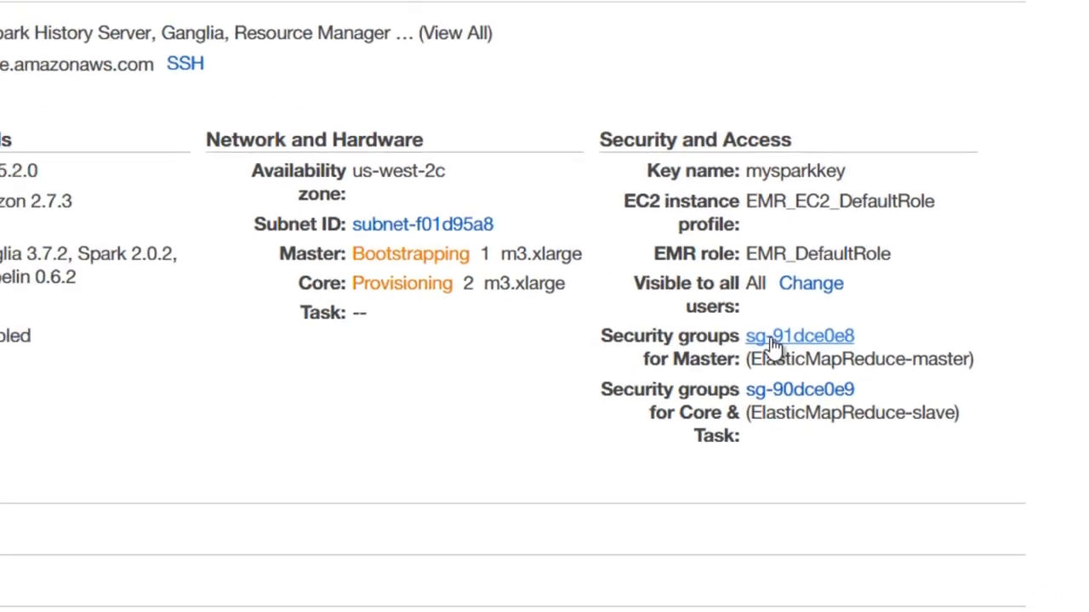
# - Open security group sg-91dce0e8 and display the ElasticMapReduce-master group's inbound rules
pyautogui.click(773, 343)
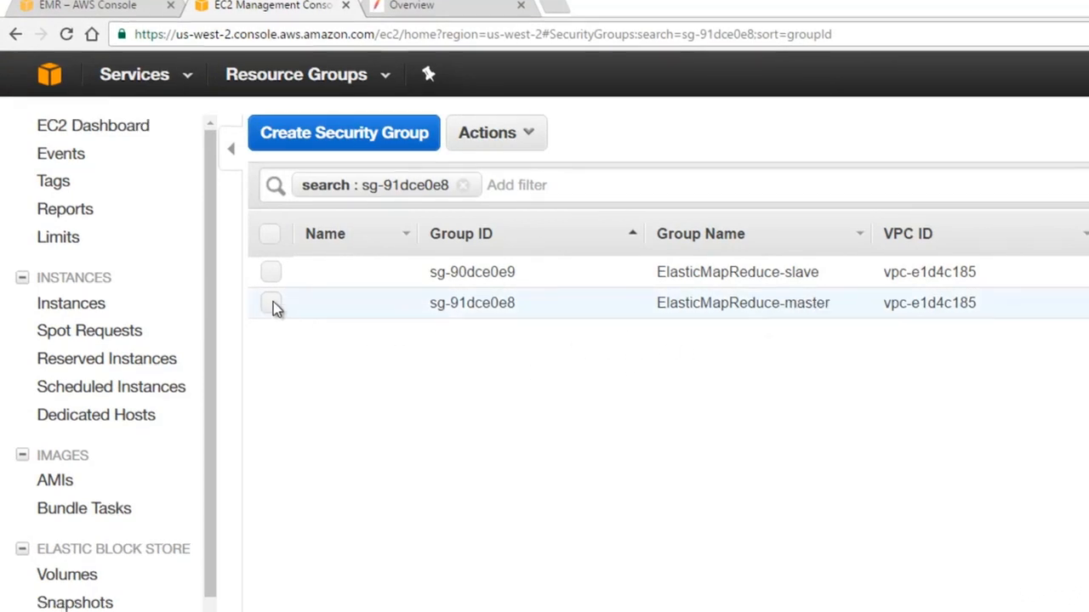
pyautogui.click(271, 304)
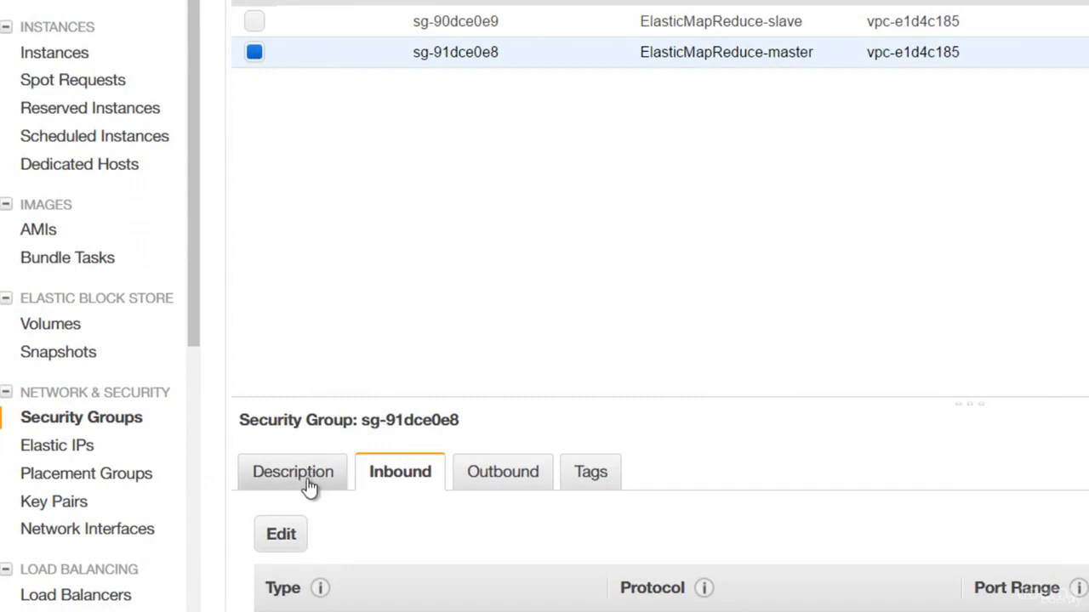
pyautogui.click(309, 487)
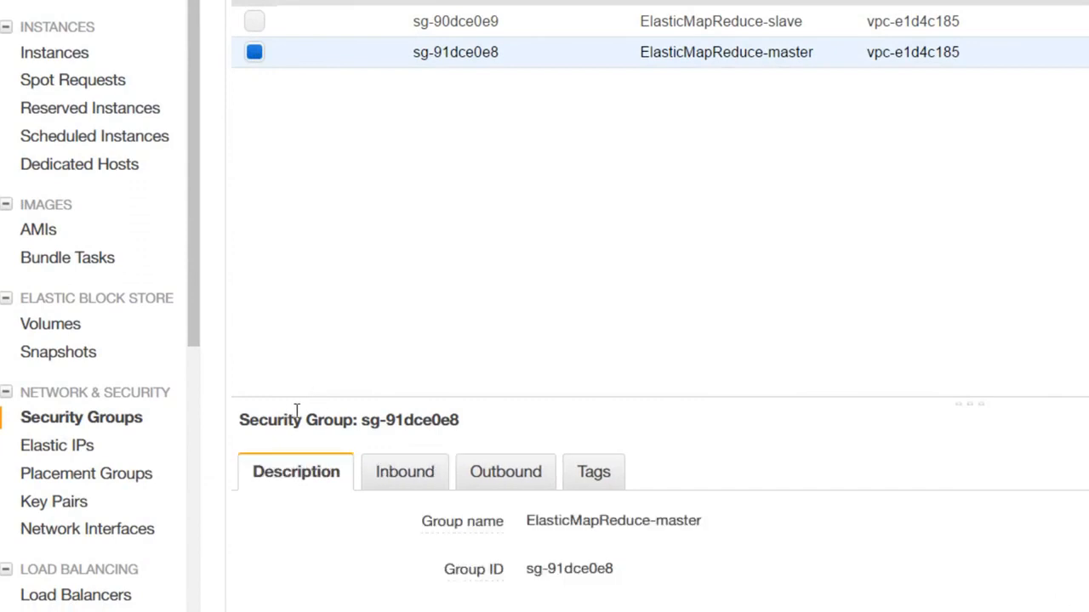
pyautogui.click(400, 482)
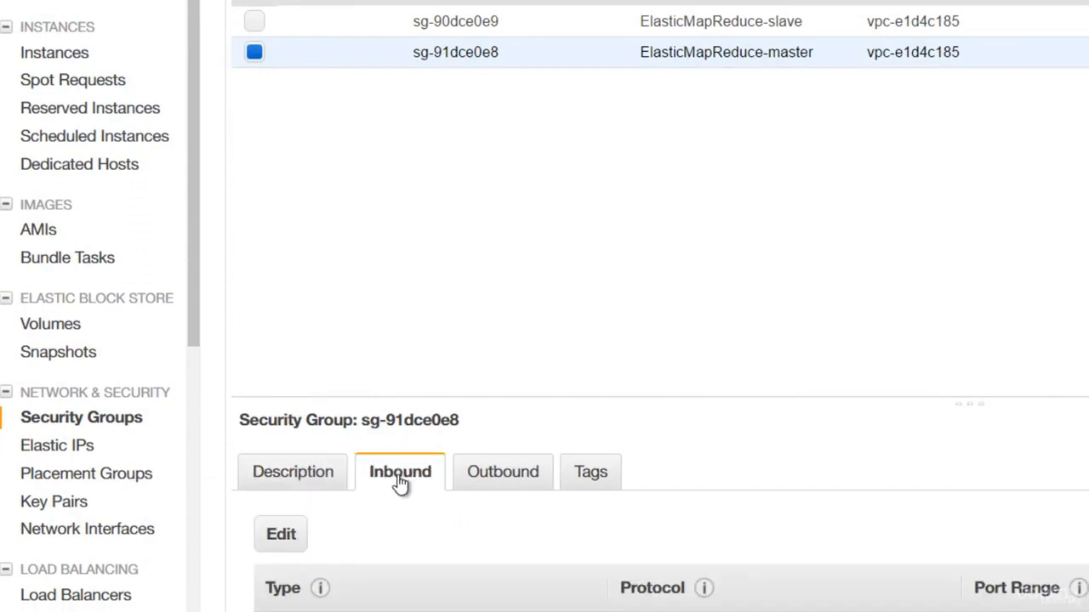
# - Add an inbound SSH rule on port 22 restricted to My IP
pyautogui.click(288, 541)
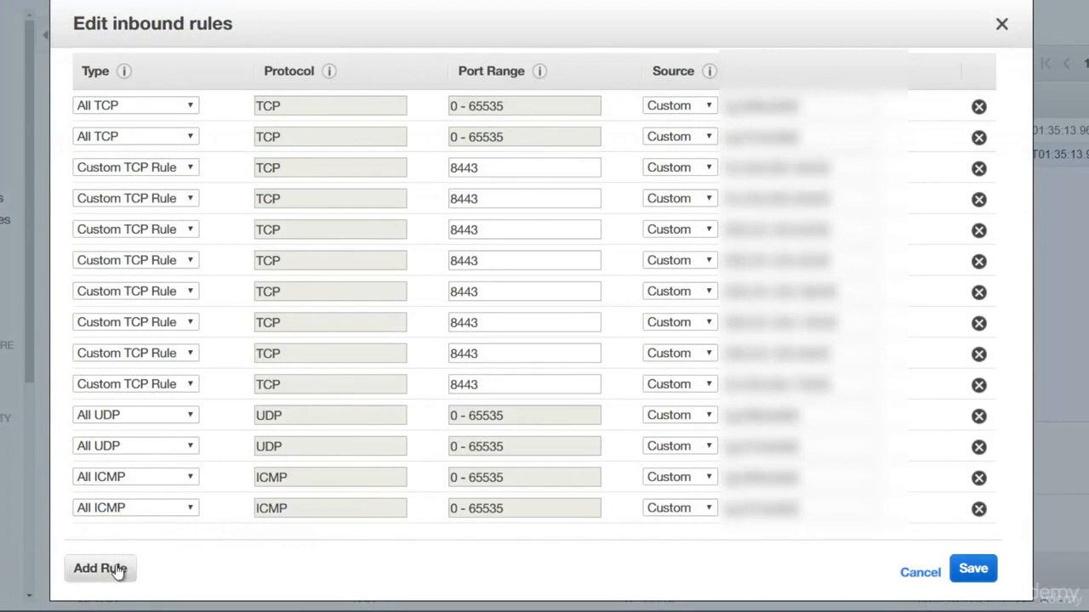
pyautogui.click(118, 576)
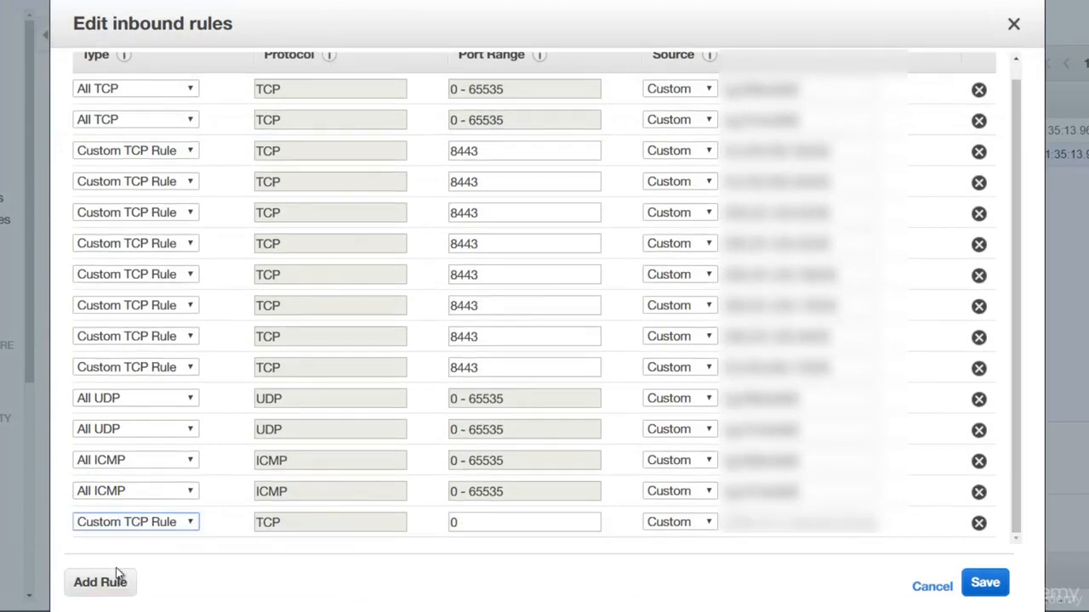
pyautogui.click(189, 522)
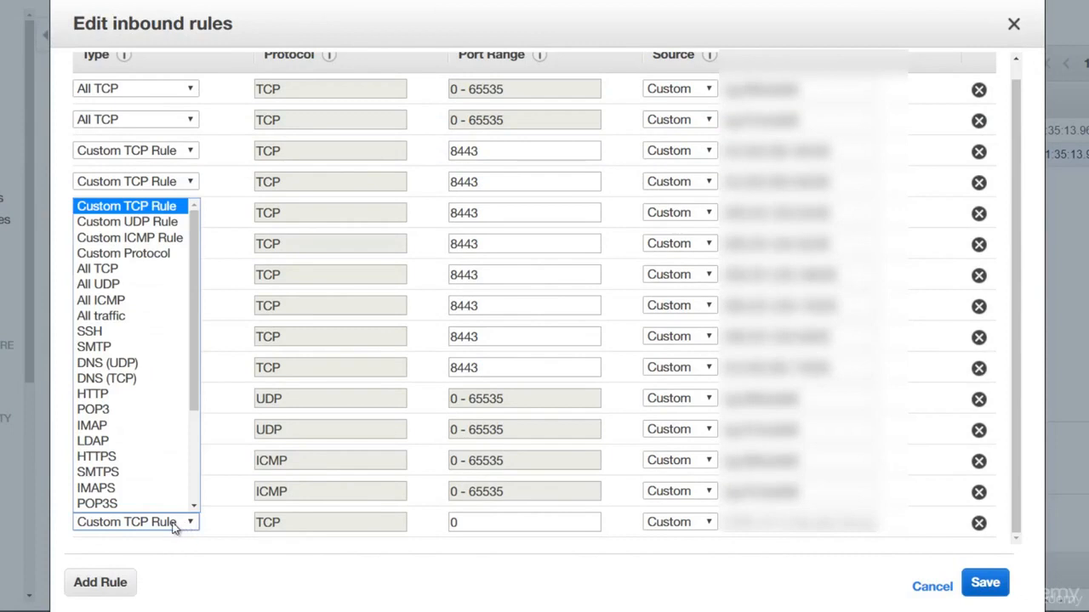
pyautogui.click(117, 331)
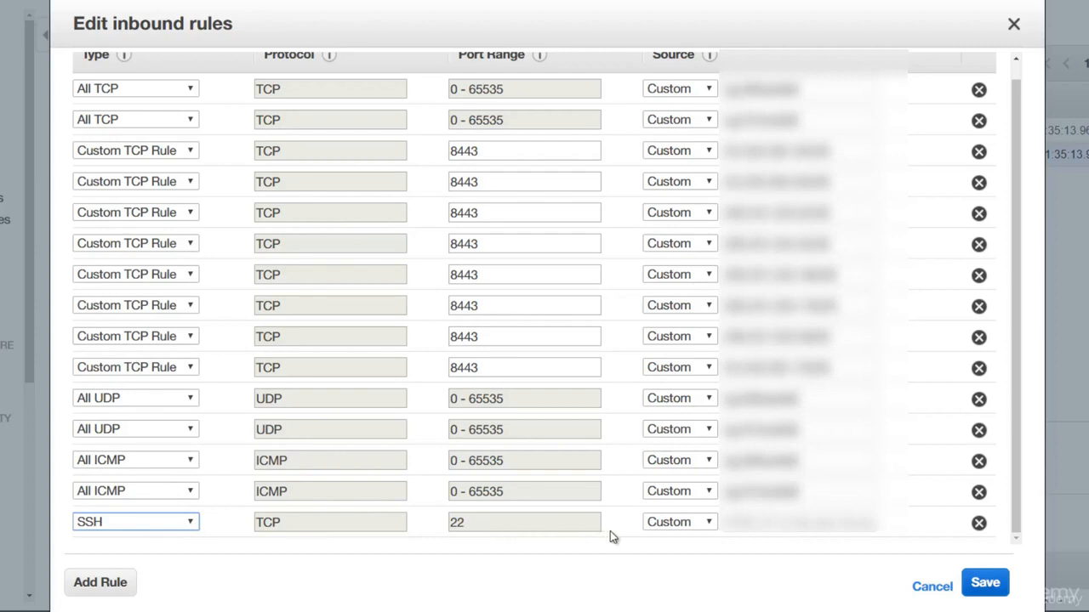
pyautogui.click(703, 528)
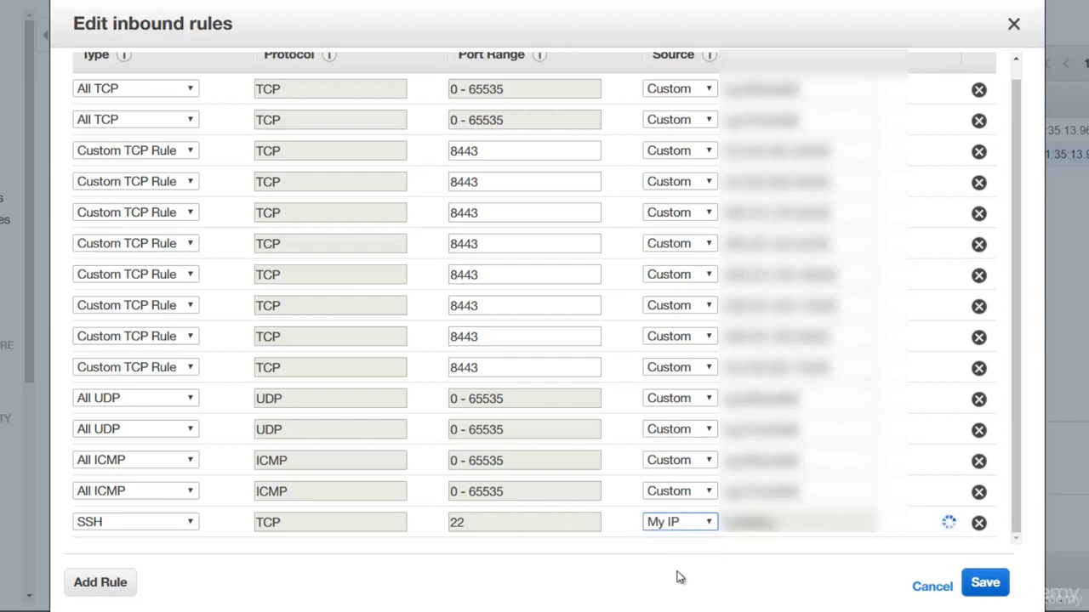
pyautogui.click(681, 572)
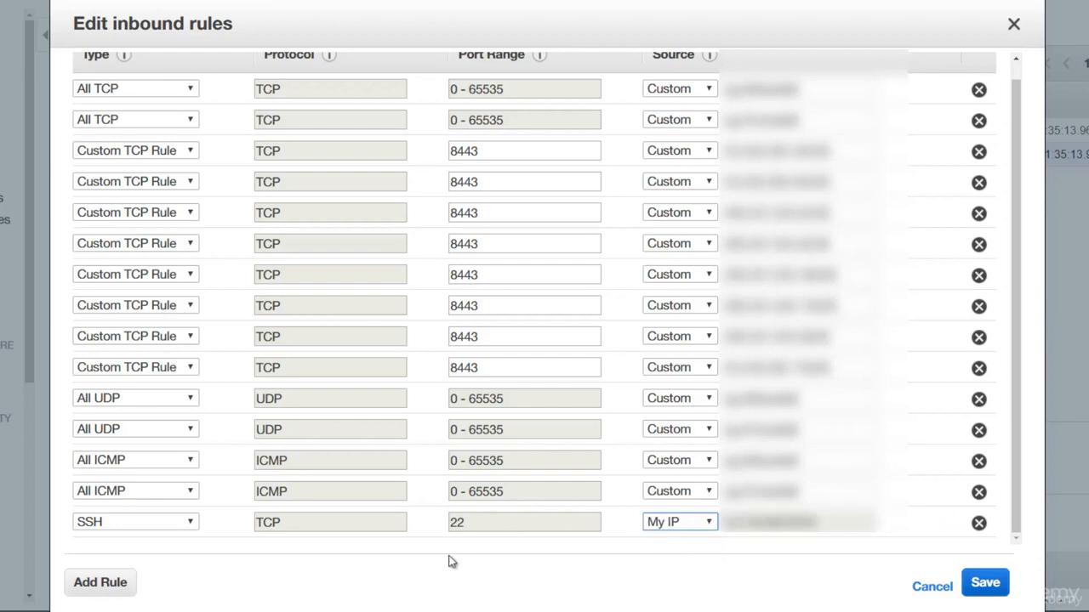
# - Add a Custom TCP rule for port 8890 from My IP and save the rules
pyautogui.click(118, 586)
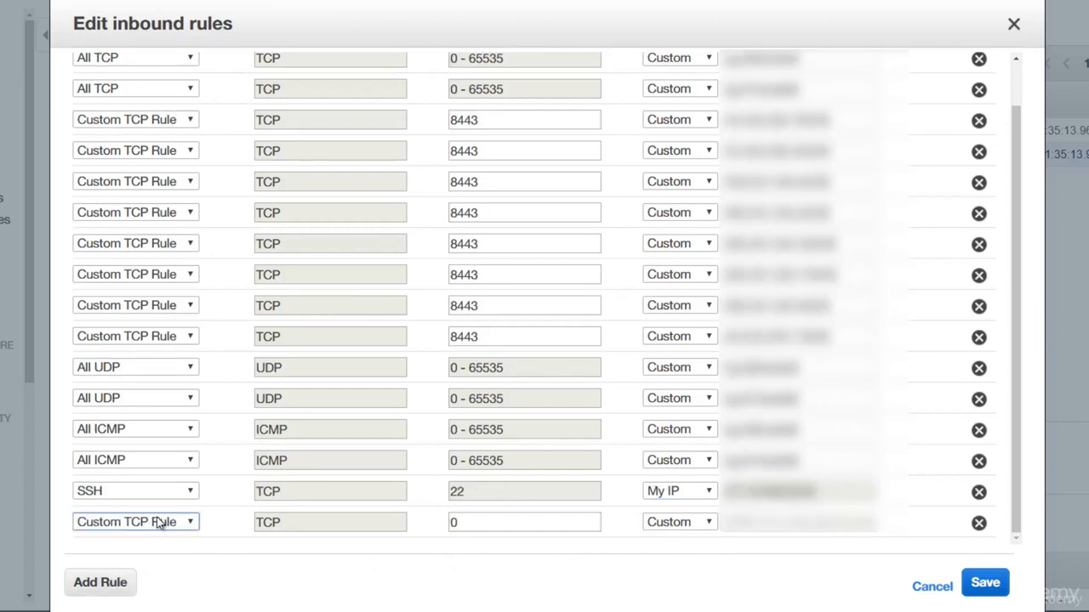
pyautogui.click(480, 524)
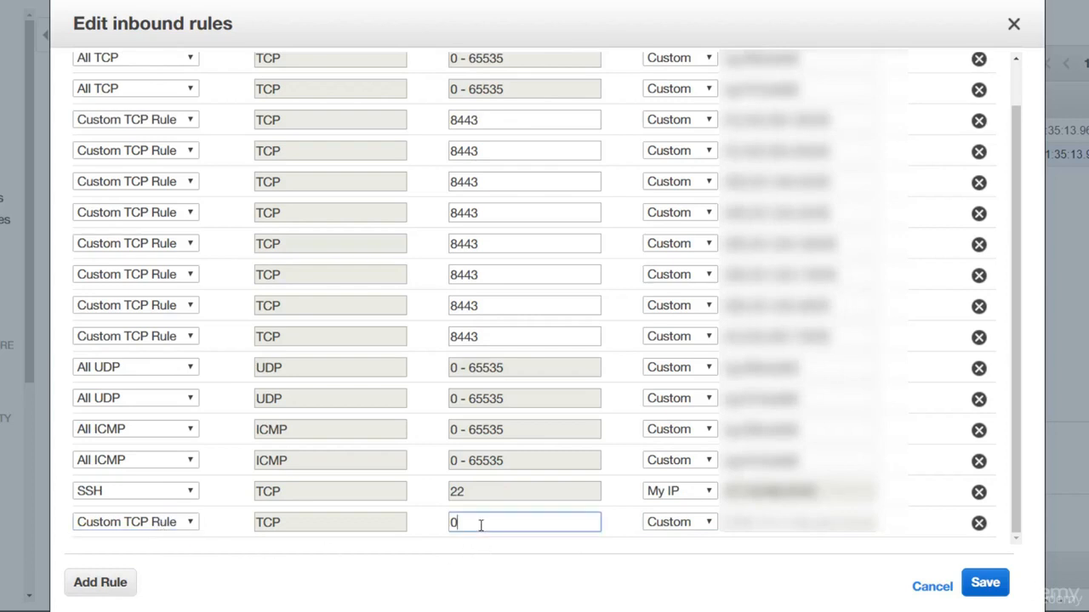
pyautogui.press('BackSpace')
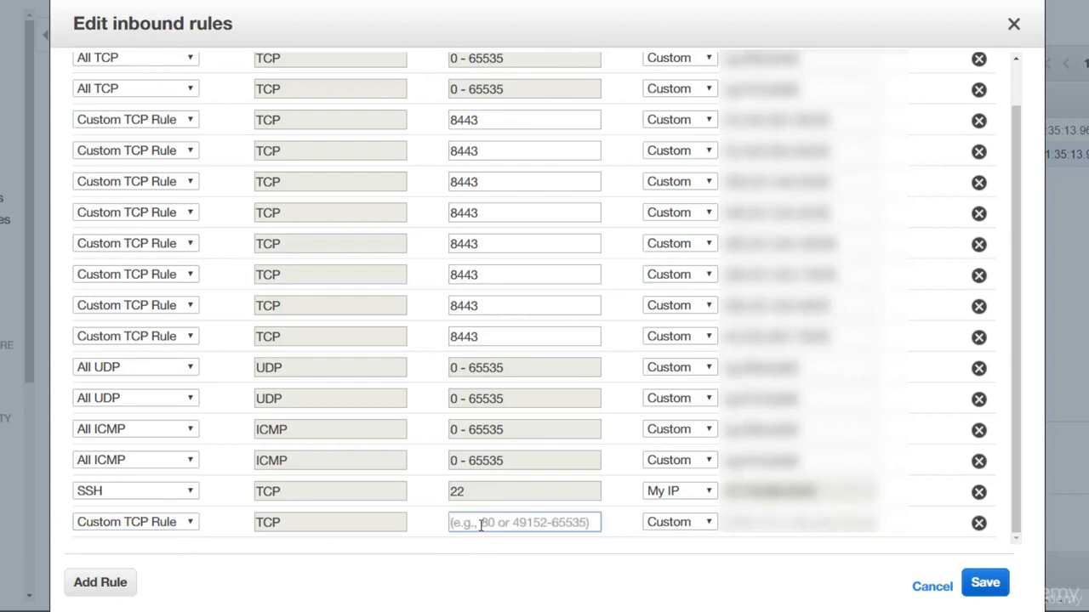
pyautogui.write('8890')
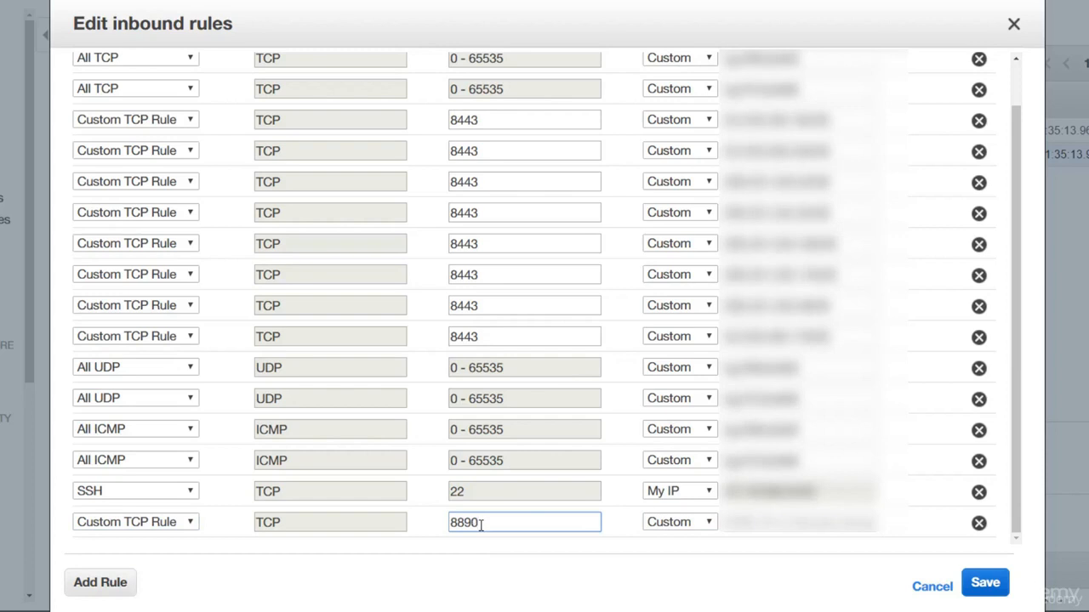
pyautogui.click(685, 524)
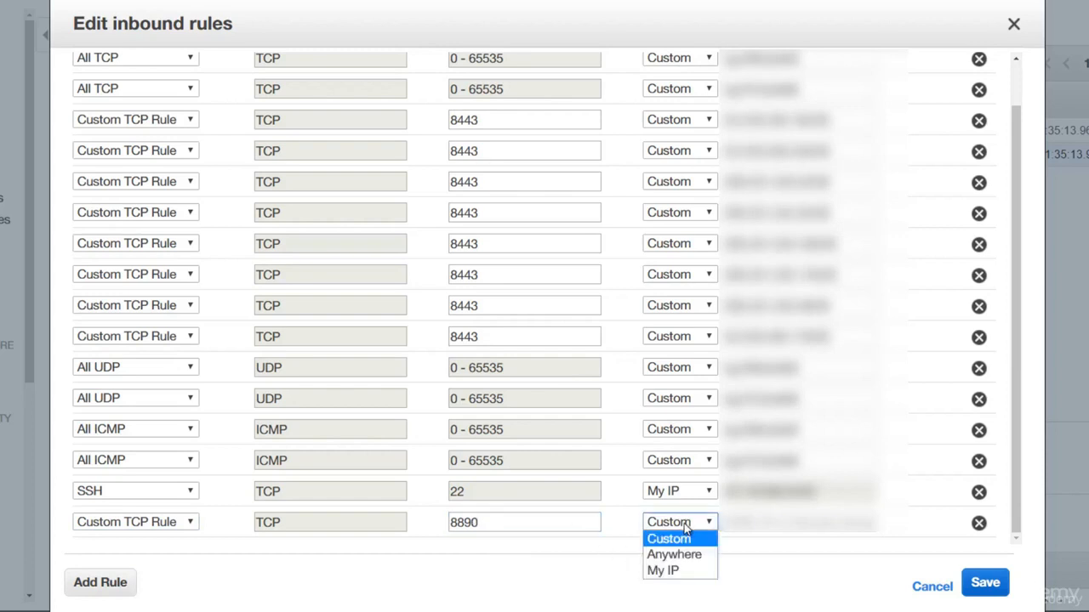
pyautogui.click(682, 571)
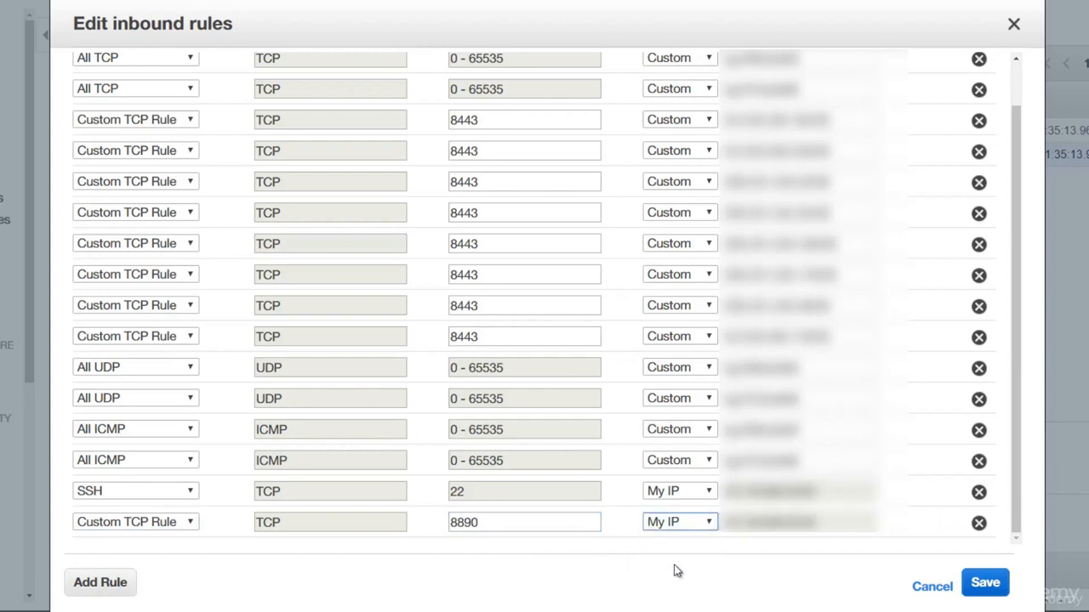
pyautogui.click(997, 587)
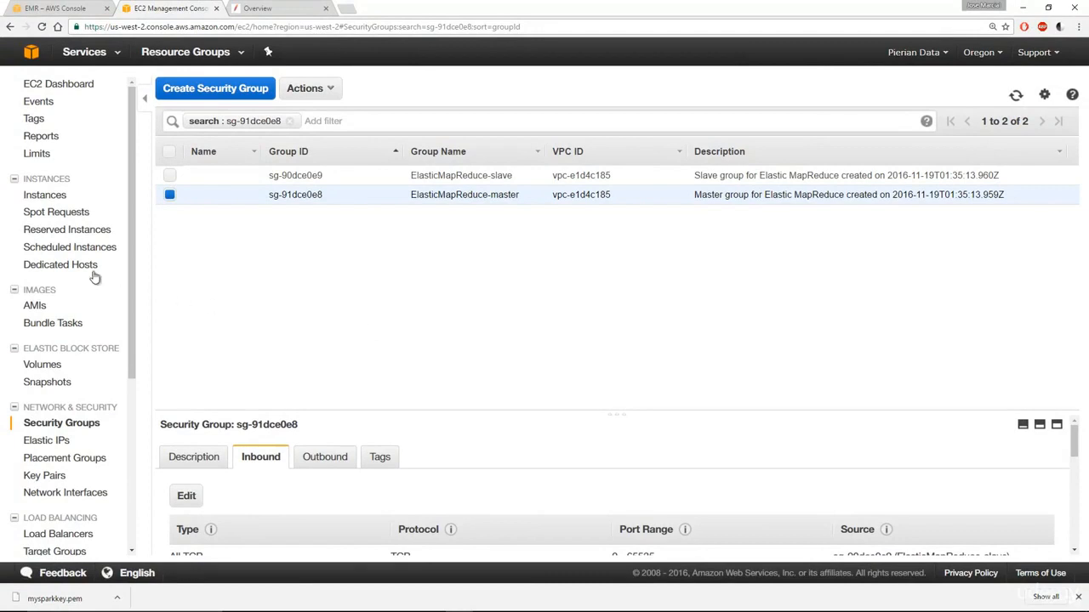
# - Return to the EMR console tab showing the mytest cluster details
pyautogui.click(56, 10)
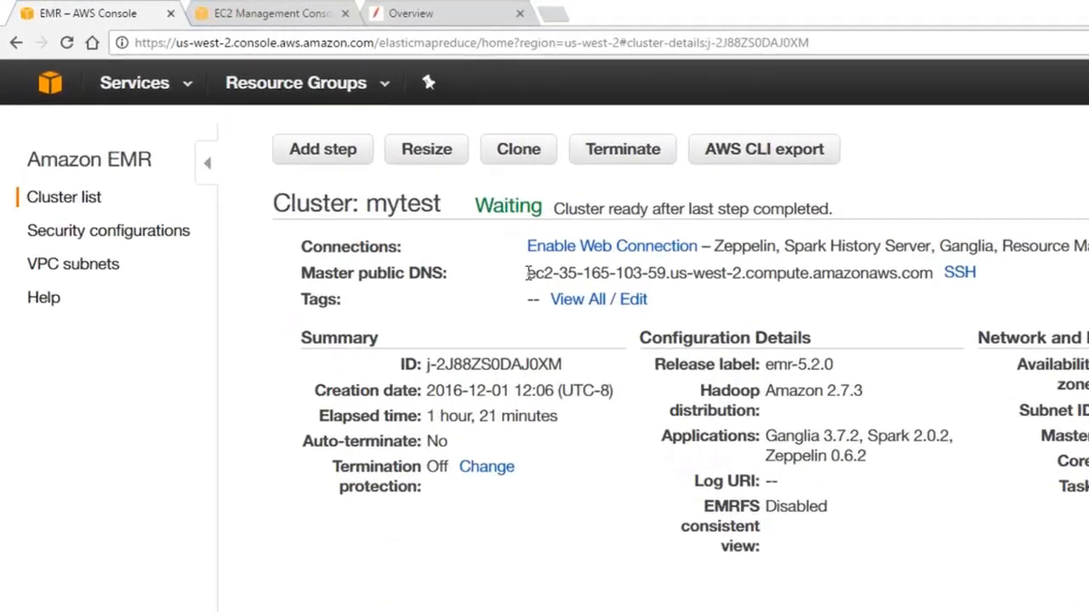
# - Select the mytest Master public DNS value and copy it
pyautogui.moveTo(526, 273); pyautogui.dragTo(932, 273)
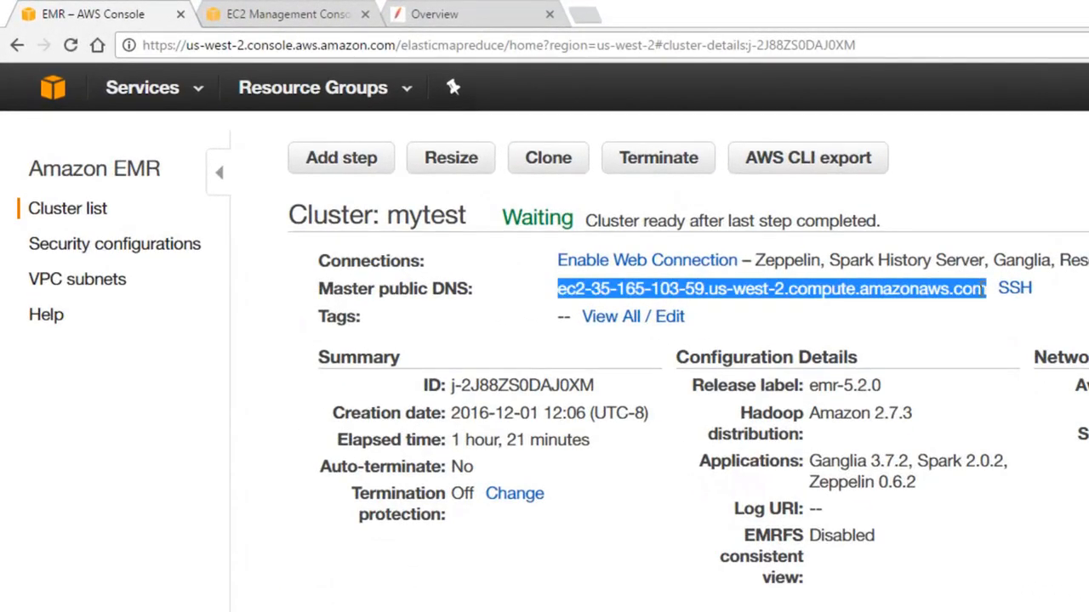
pyautogui.rightClick(969, 290)
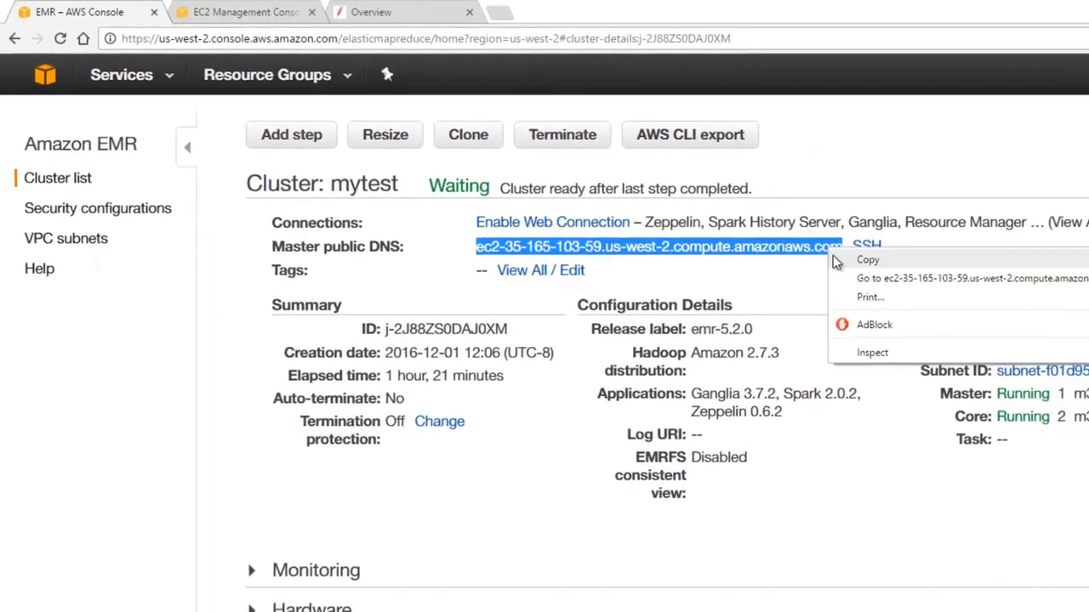
pyautogui.click(851, 259)
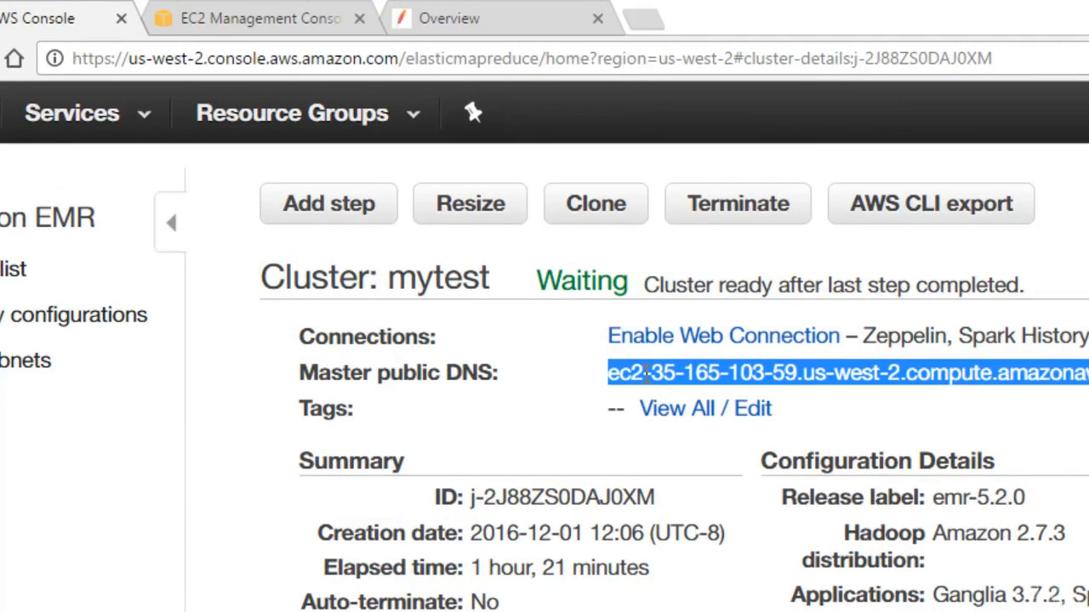
# - Load the pasted master DNS hostname with :8890 appended in a new tab
pyautogui.click(649, 23)
pyautogui.hotkey('ctrl', 'v')
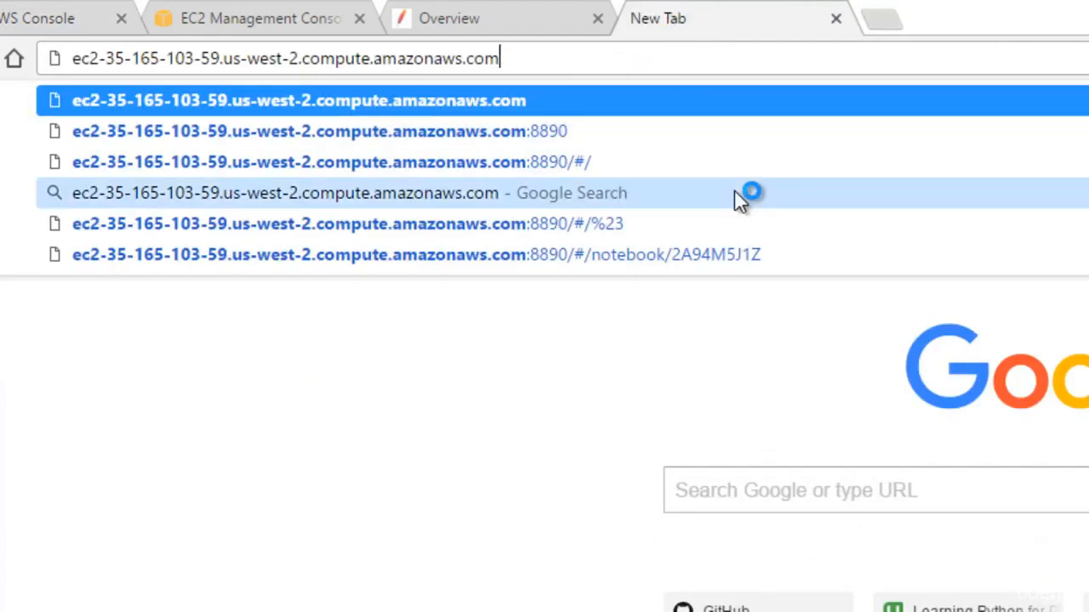
pyautogui.write(':8890')
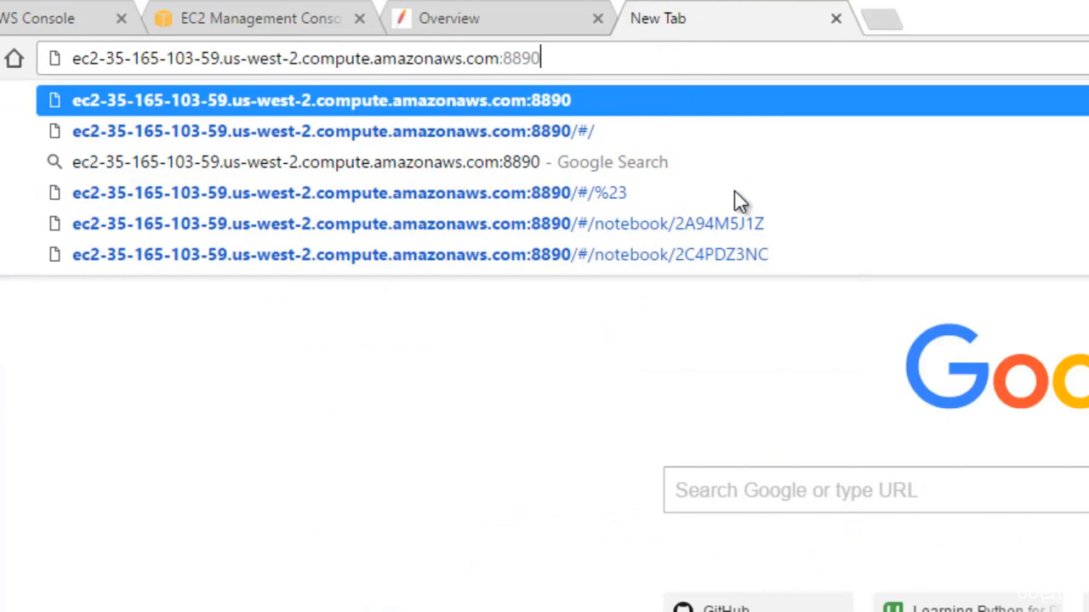
pyautogui.press('Return')
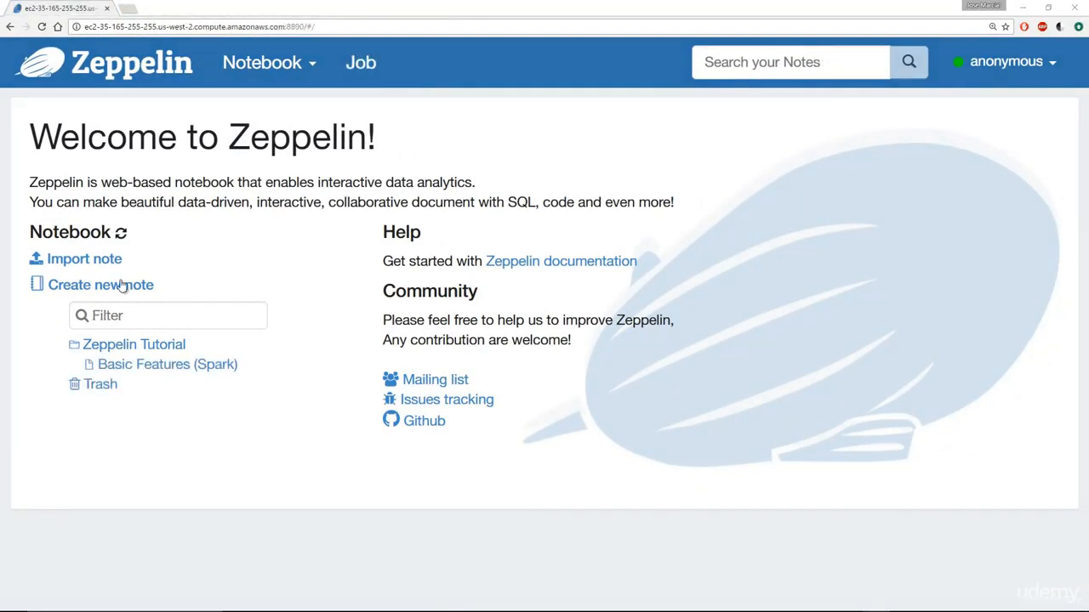
# - Create a note named 'myfirstnotebook' with spark as the default interpreter
pyautogui.moveTo(98, 347)
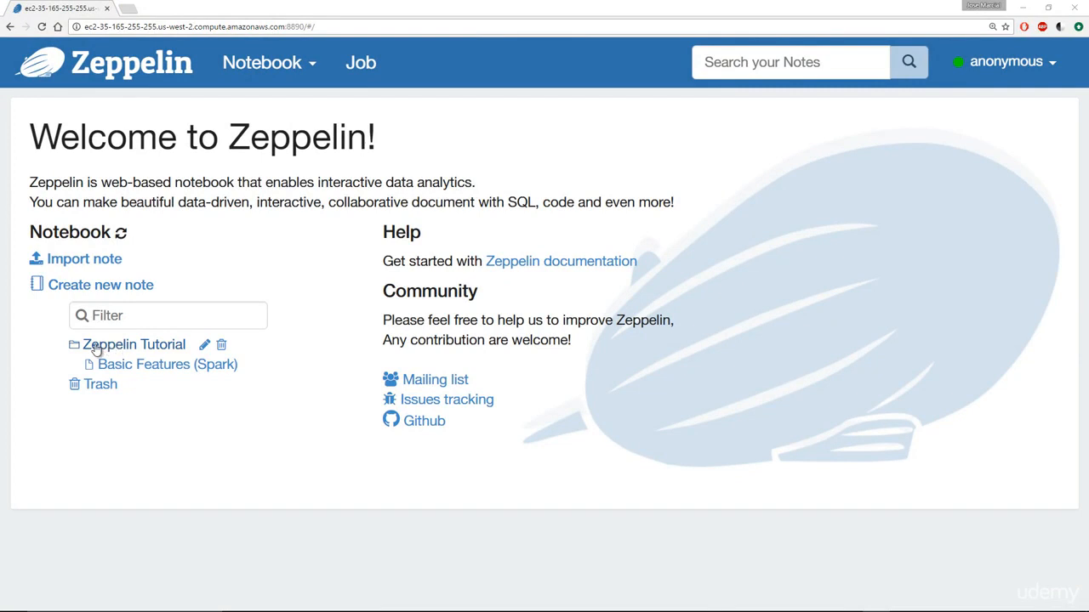
pyautogui.moveTo(122, 366)
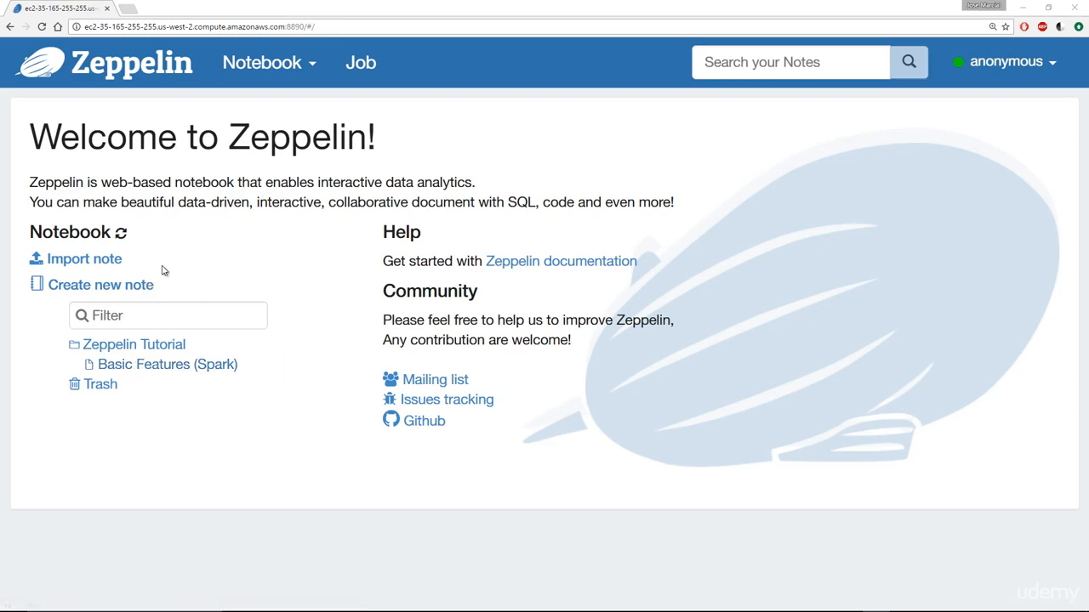
pyautogui.click(119, 291)
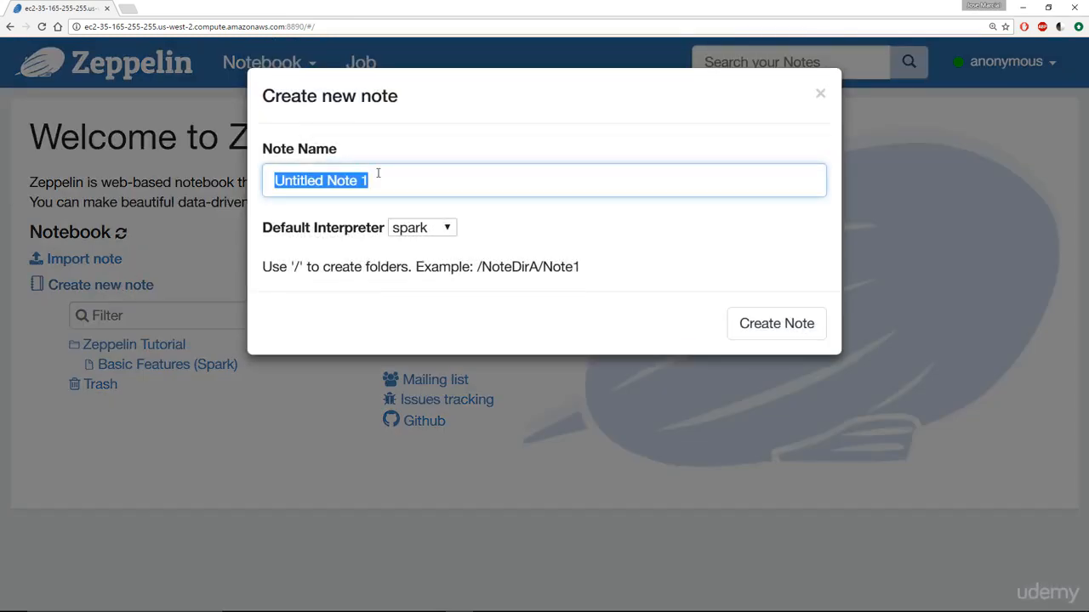
pyautogui.write('myfir')
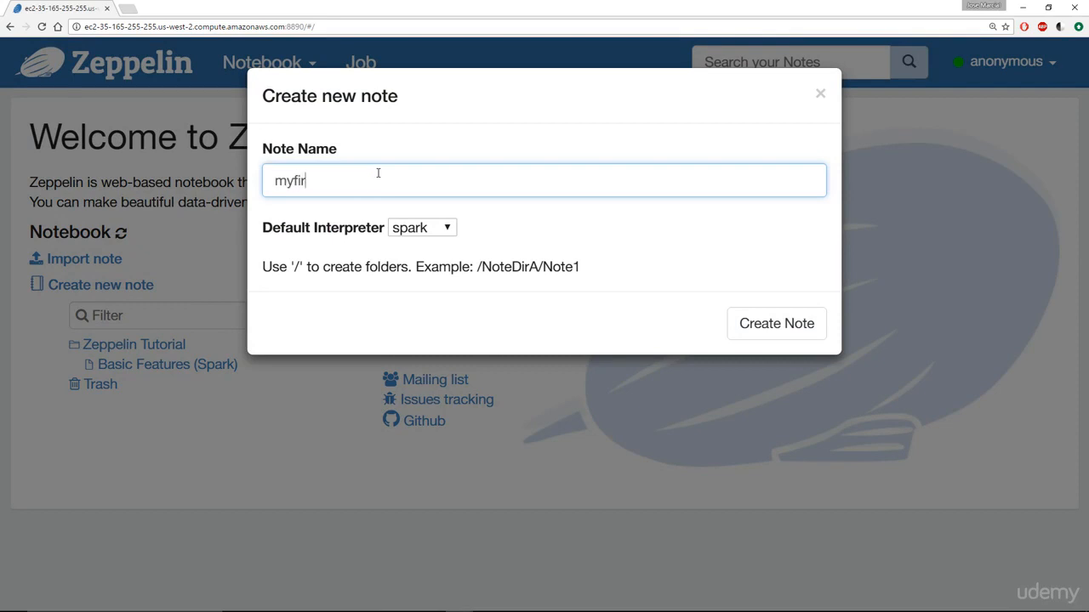
pyautogui.write('stnotebook')
pyautogui.click(413, 228)
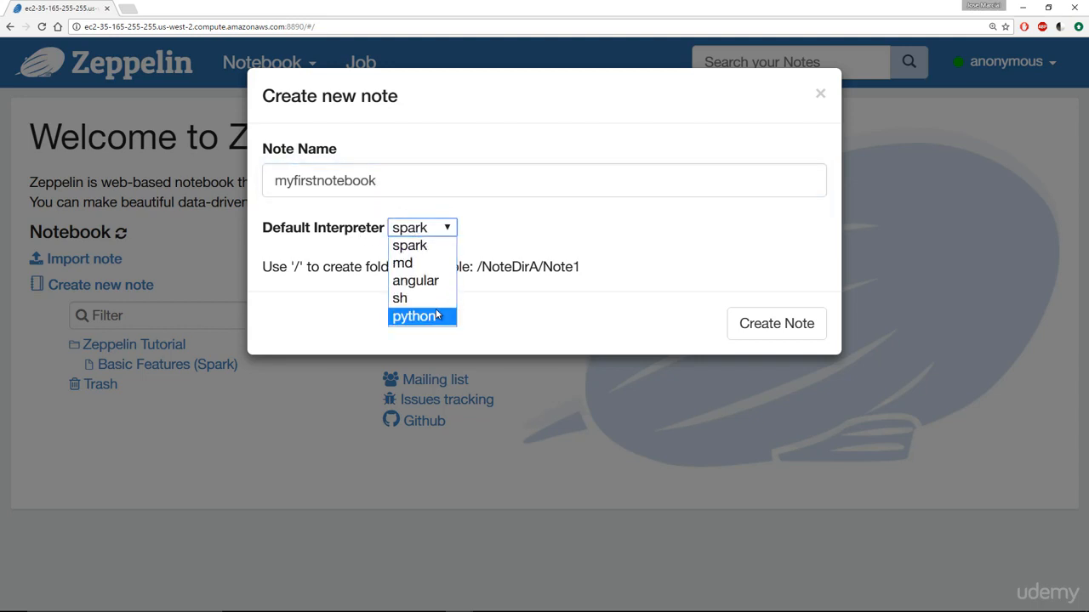
pyautogui.click(438, 254)
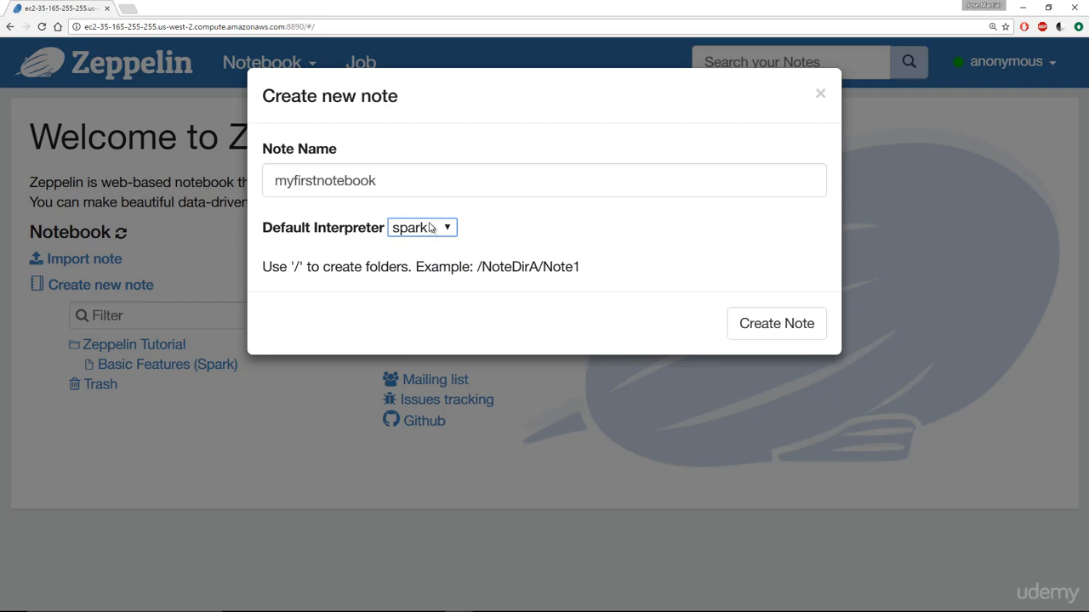
pyautogui.click(740, 321)
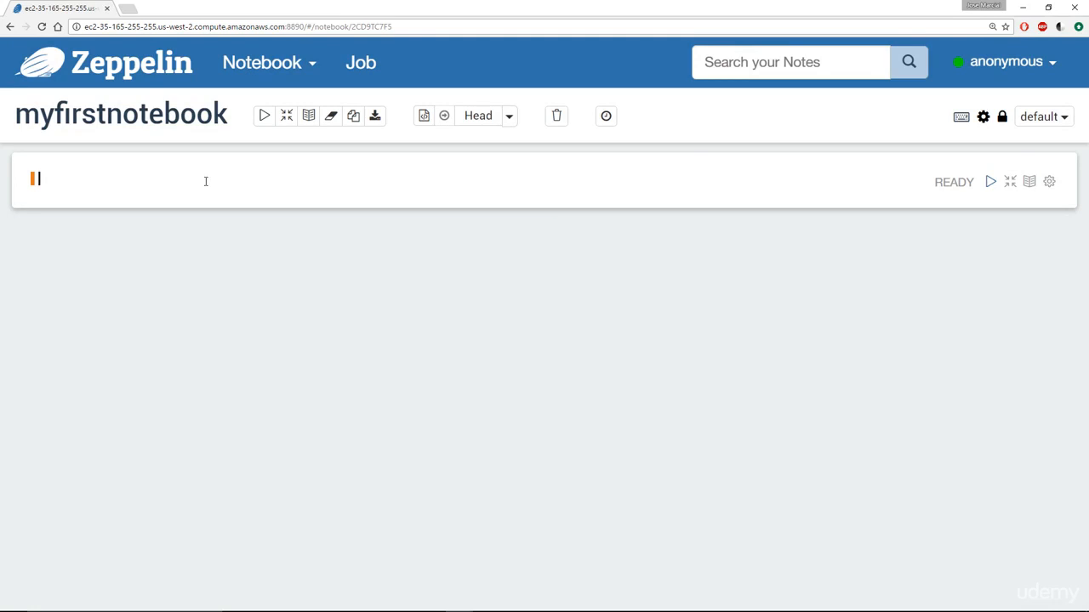
# - Write a %pyspark paragraph with 'for x in [1,2,3]:' looping to print(x)
pyautogui.hotkey('ctrl', '+')
pyautogui.hotkey('ctrl', '+')
pyautogui.hotkey('ctrl', '+')
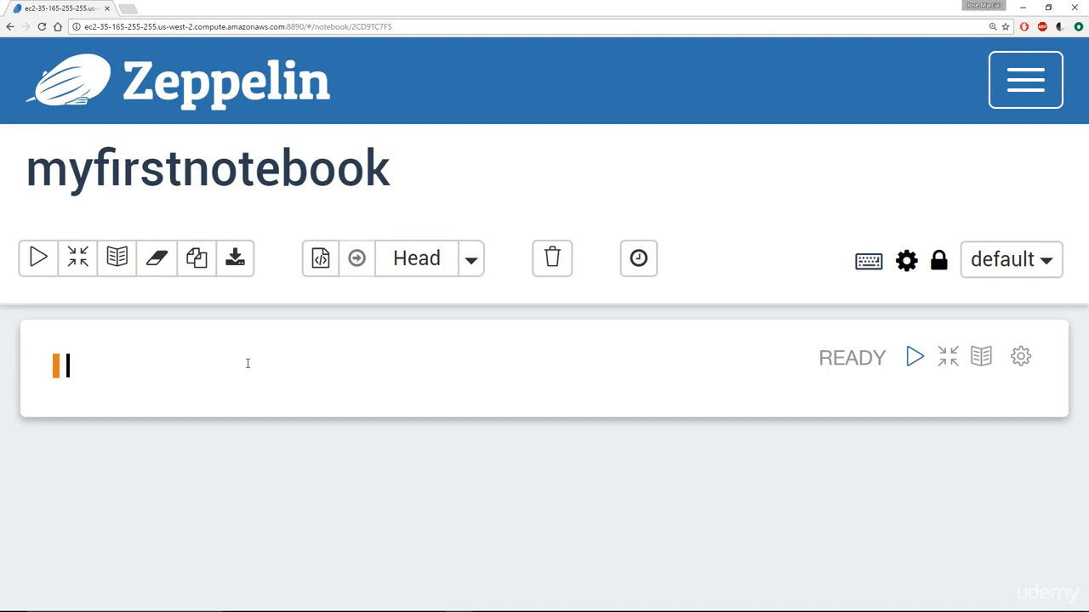
pyautogui.write('%')
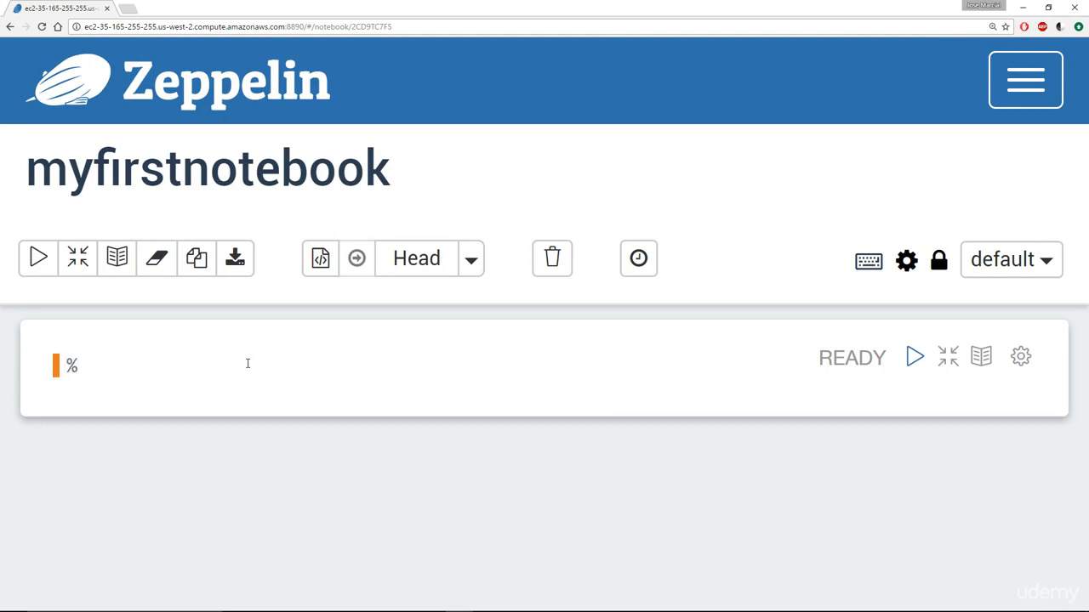
pyautogui.write('pyspark')
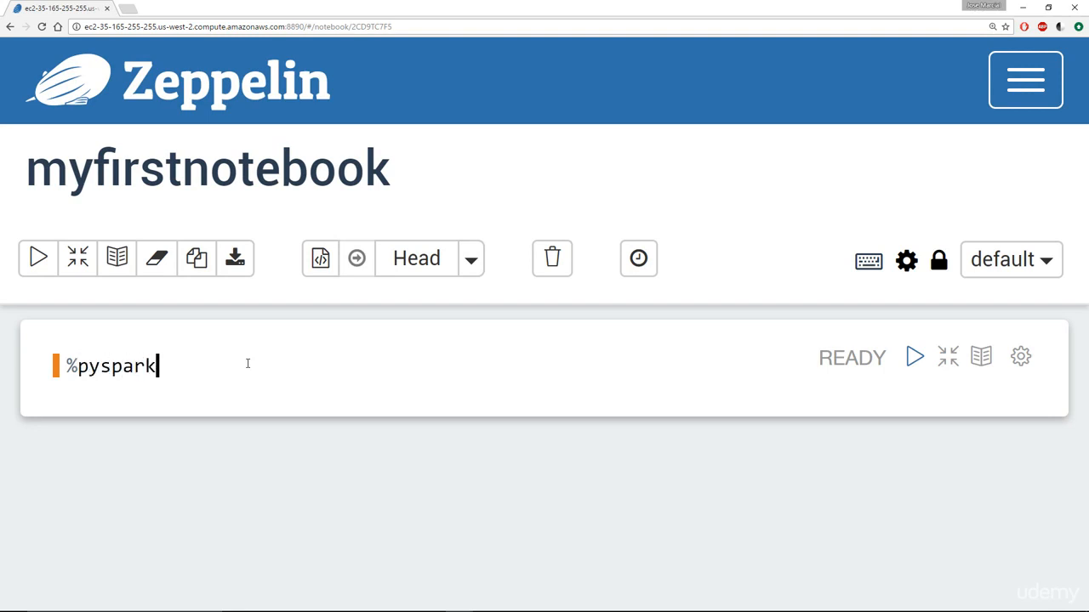
pyautogui.press('Return')
pyautogui.press('Return')
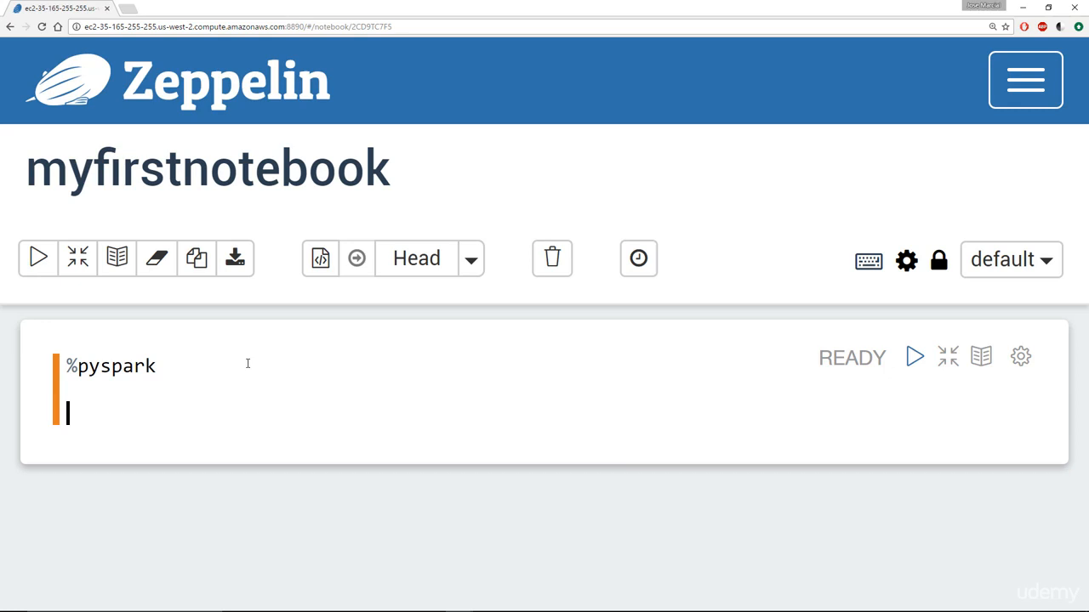
pyautogui.write('for x in [1,2,3]:')
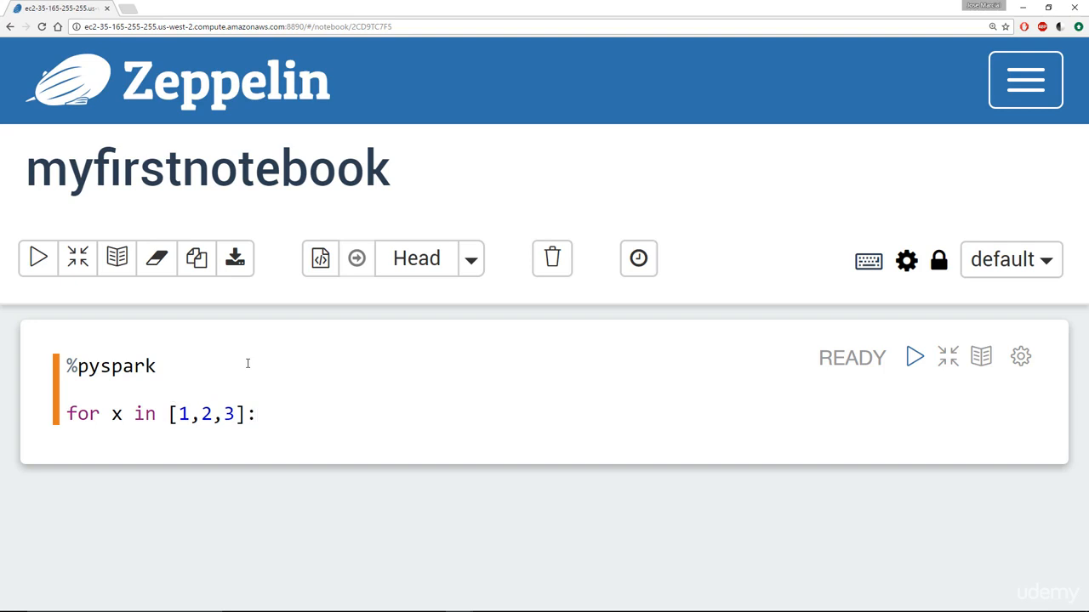
pyautogui.press('Return')
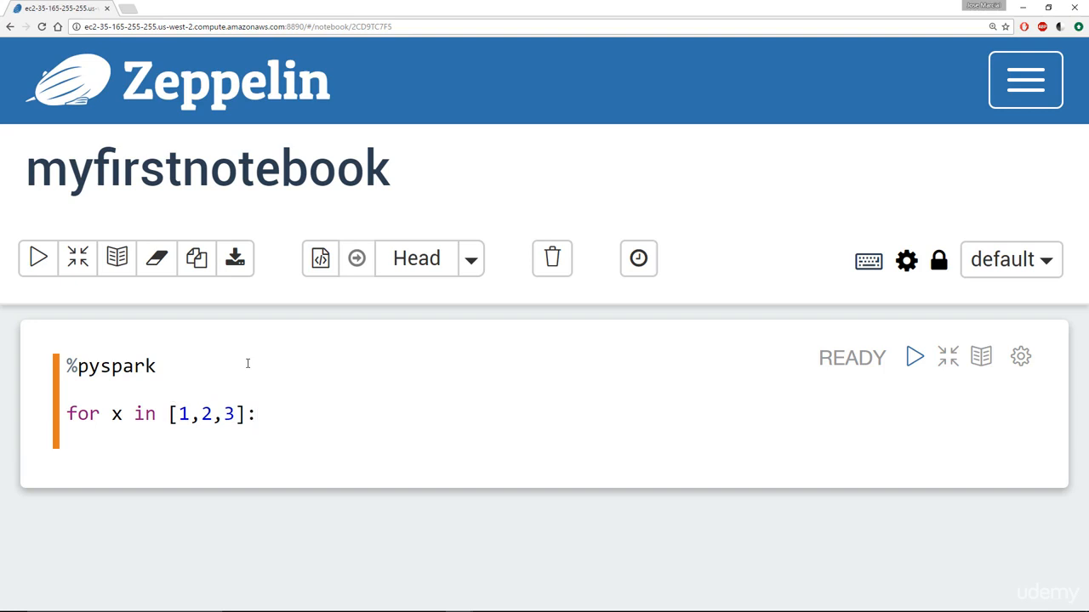
pyautogui.write('print(x')
# - Run the loop paragraph so it prints 1, 2, 3
pyautogui.hotkey('shift', 'Return')
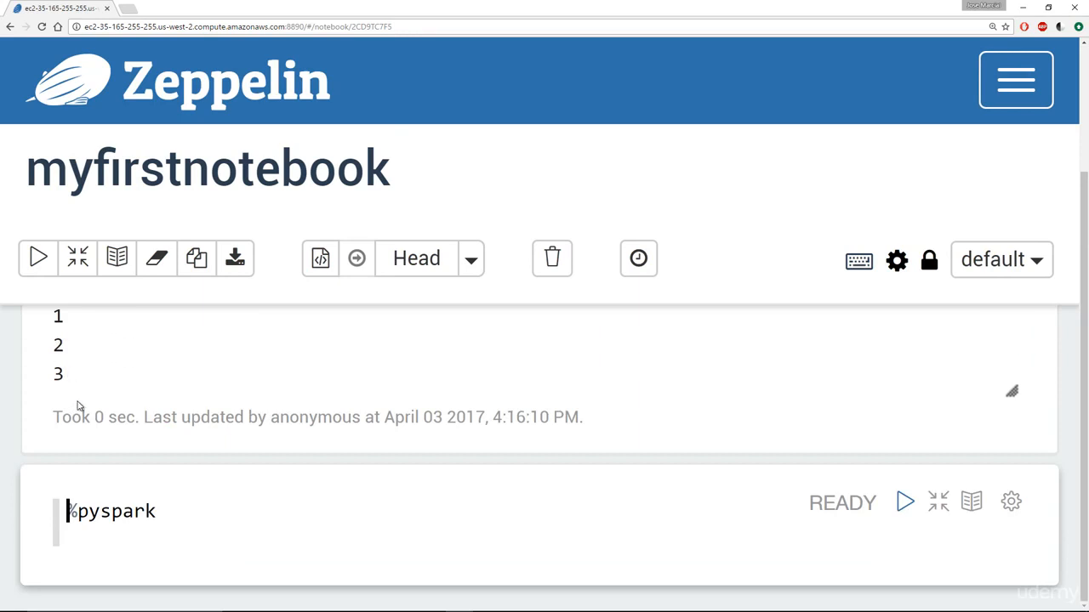
pyautogui.scroll(2, 170, 510)
pyautogui.scroll(-2, 171, 513)
pyautogui.moveTo(166, 511); pyautogui.dragTo(67, 511)
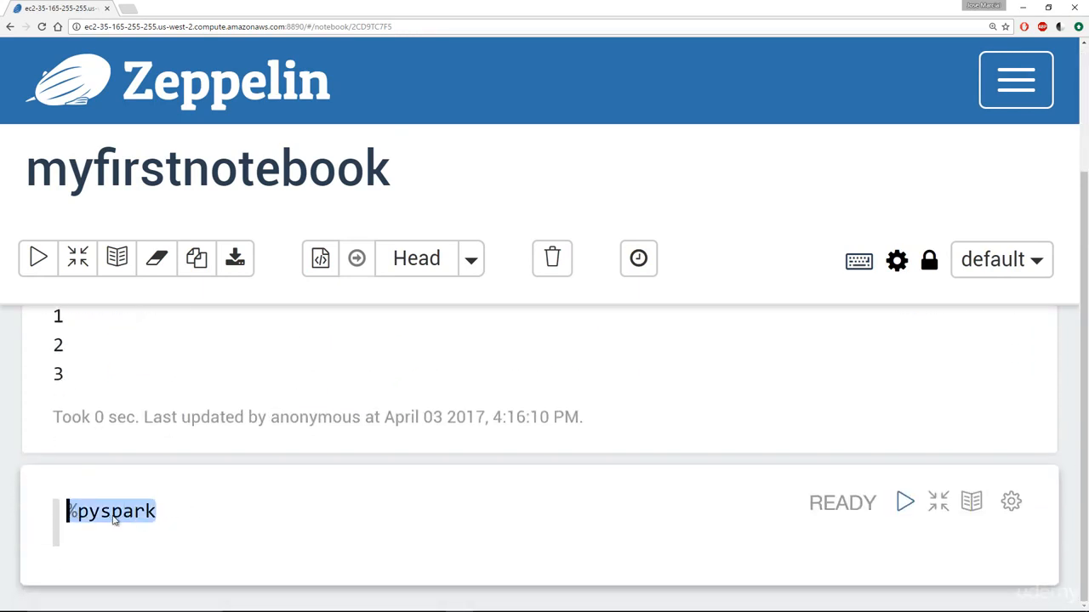
# - Enter sc under %pyspark in the next paragraph and run it to show the SparkContext object
pyautogui.click(250, 512)
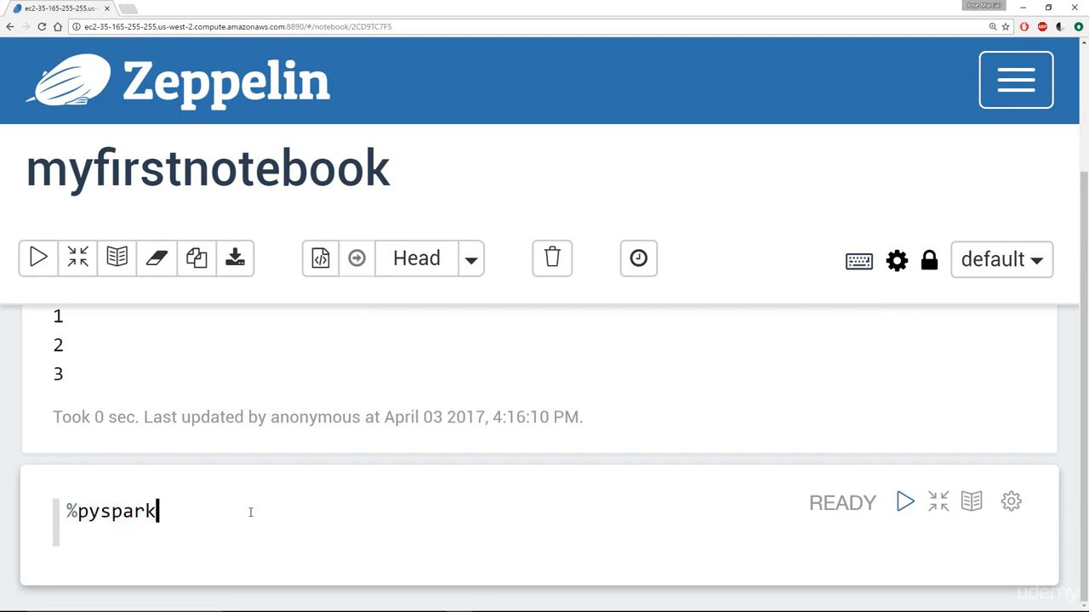
pyautogui.press('Return')
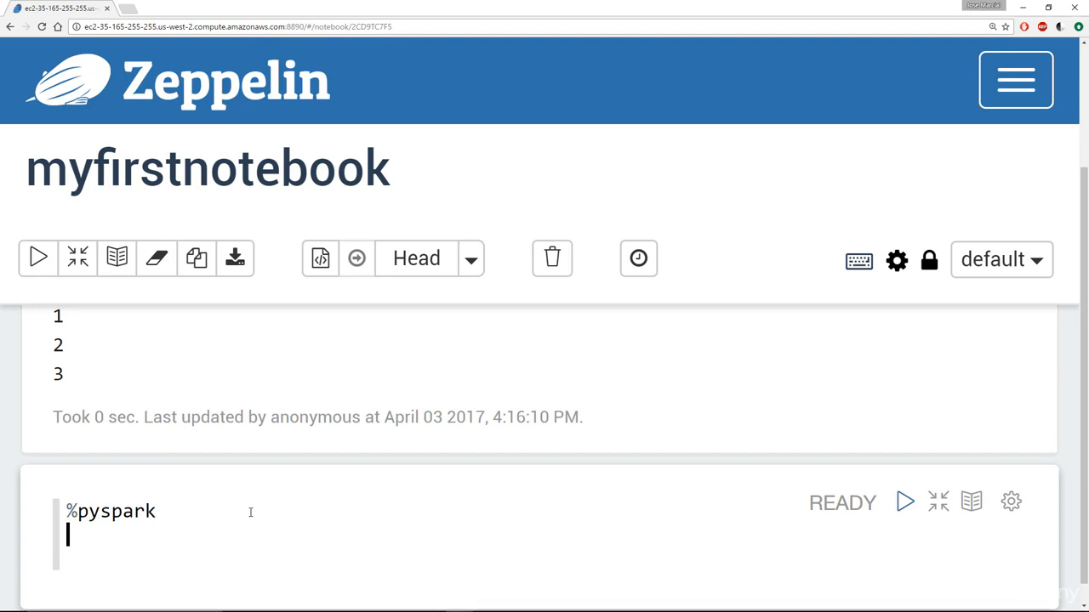
pyautogui.write('sc')
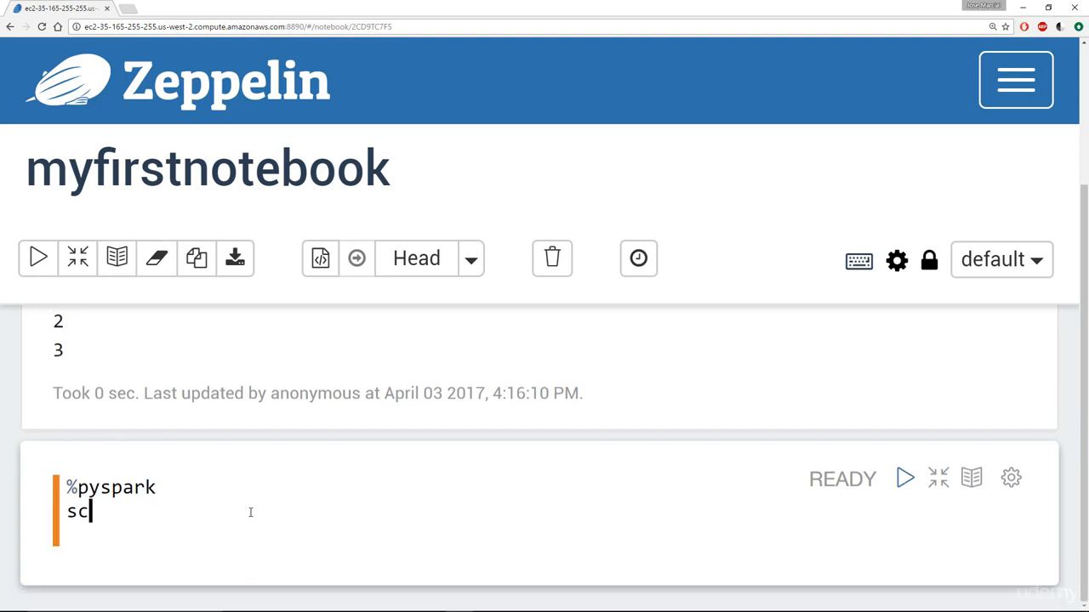
pyautogui.hotkey('shift', 'Return')
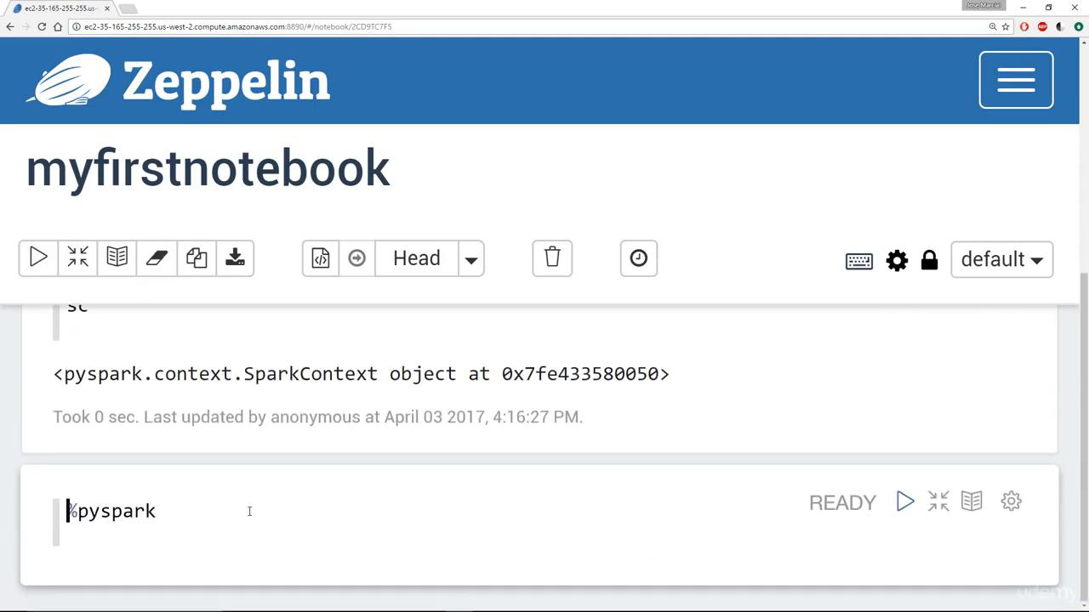
pyautogui.moveTo(176, 374); pyautogui.dragTo(472, 391)
pyautogui.click(479, 383)
pyautogui.scroll(1, 479, 382)
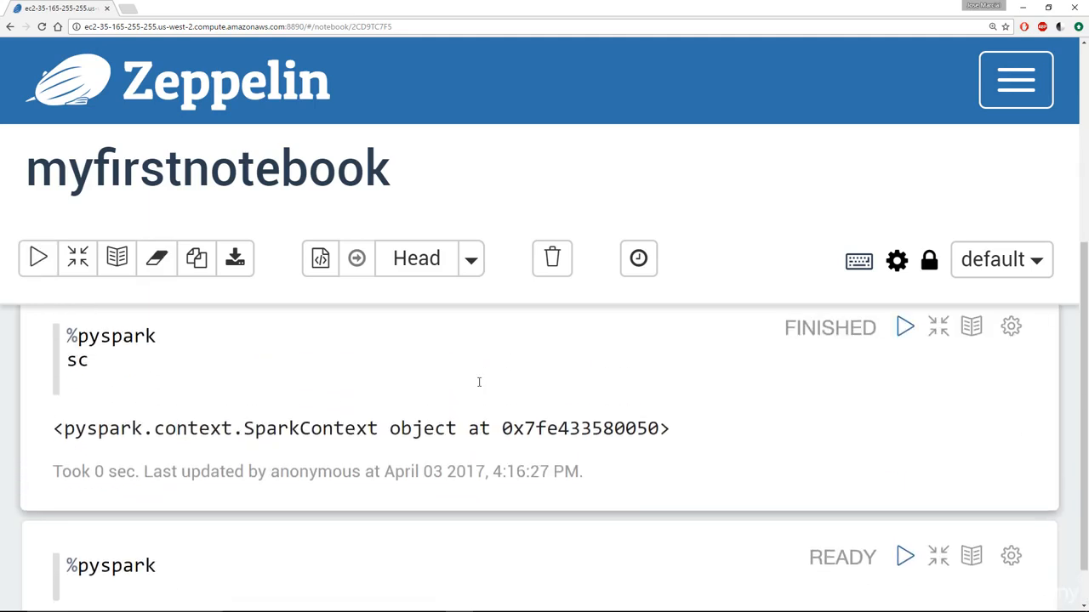
pyautogui.scroll(-1, 467, 369)
pyautogui.click(215, 532)
pyautogui.press('Return')
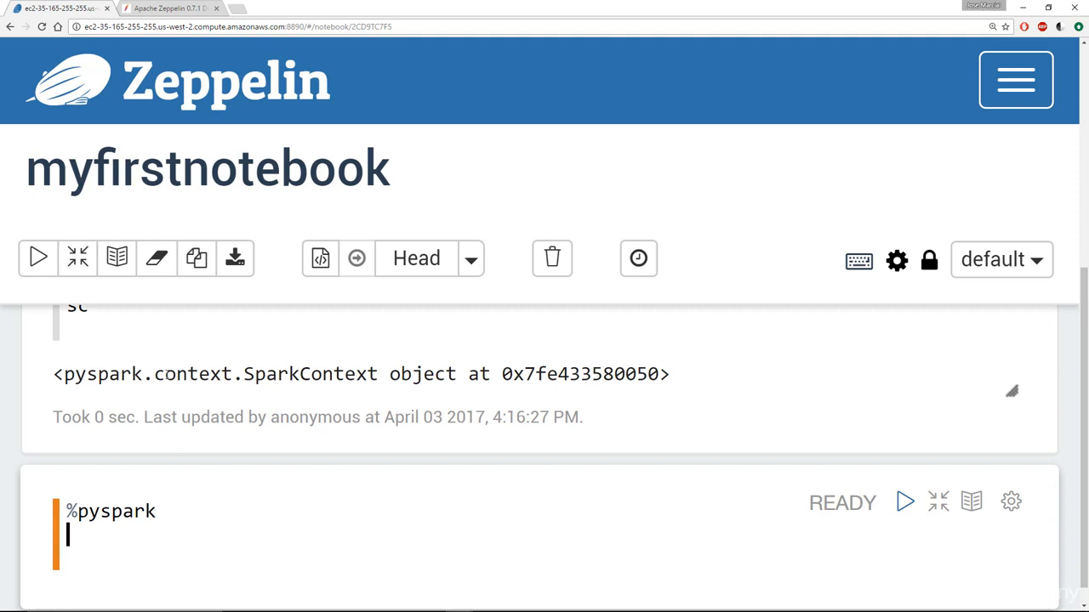
# - Evaluate spark in the new %pyspark paragraph, returning the pyspark SparkSession object
pyautogui.write('spark')
pyautogui.hotkey('shift', 'Return')
pyautogui.moveTo(289, 375); pyautogui.dragTo(416, 380)
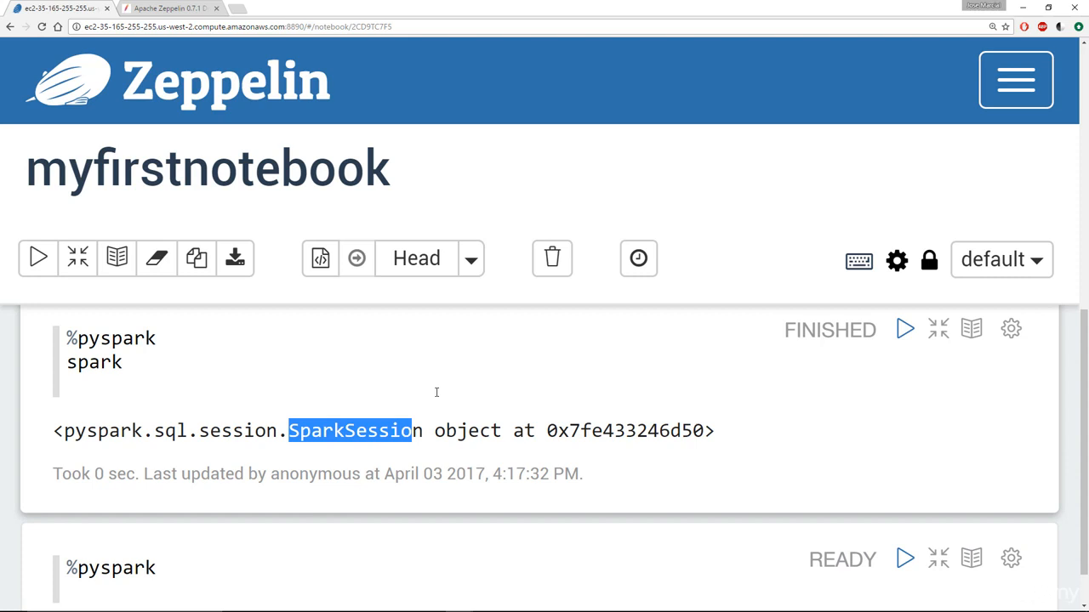
pyautogui.click(197, 363)
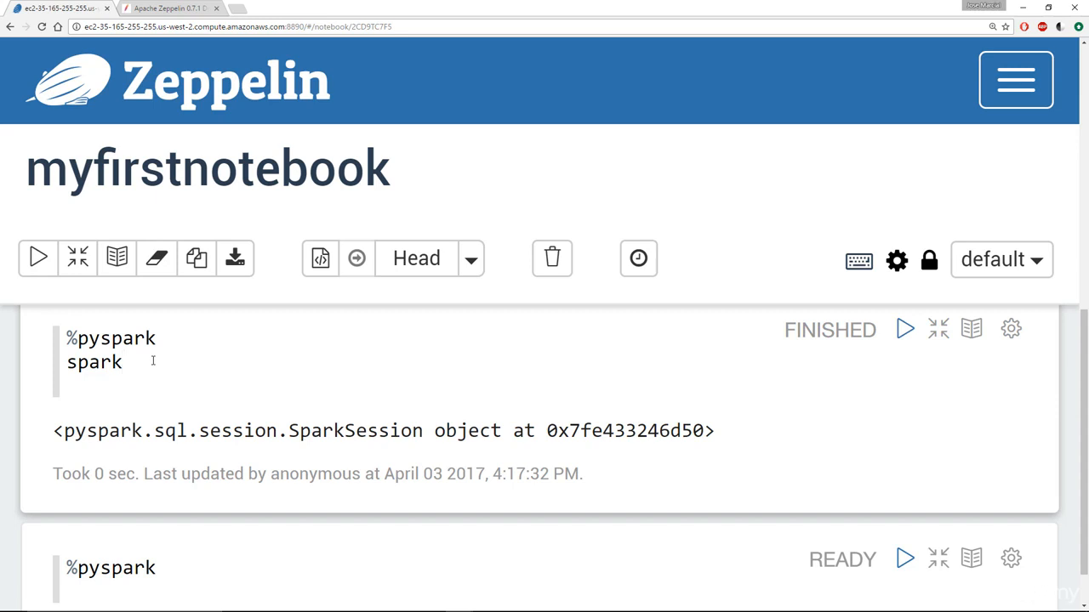
pyautogui.write('.read.csv()')
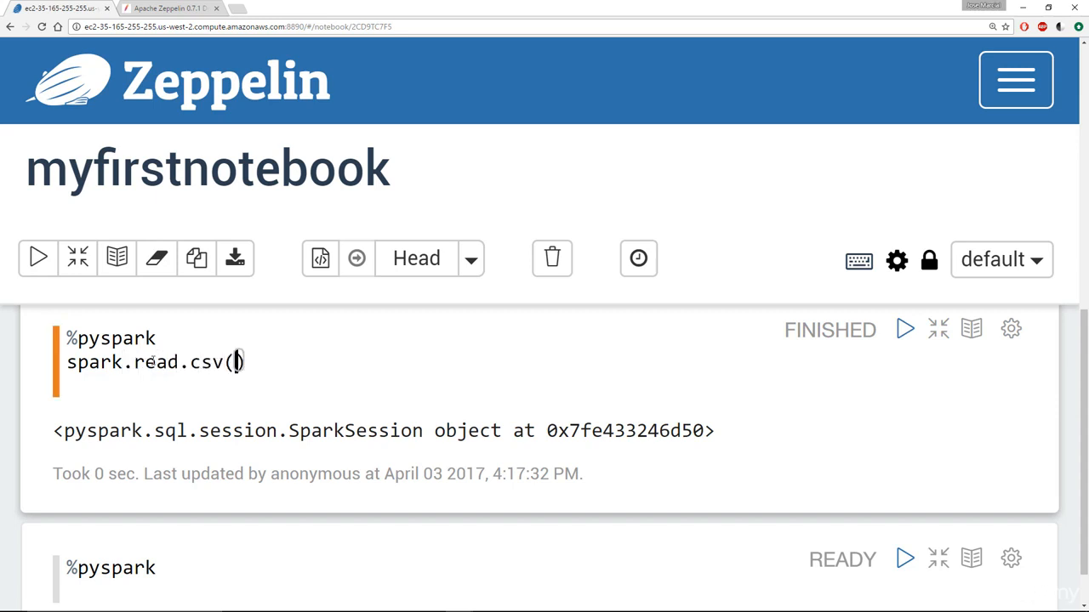
pyautogui.press('Home')
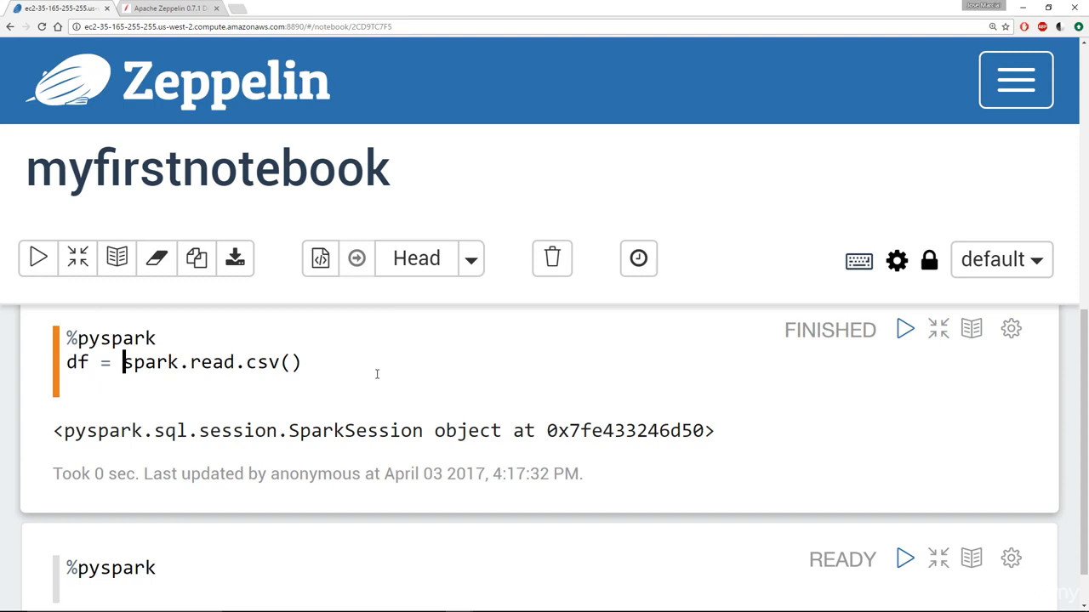
pyautogui.click(290, 360)
pyautogui.write('"s3n://')
pyautogui.write('Myaccesskey:')
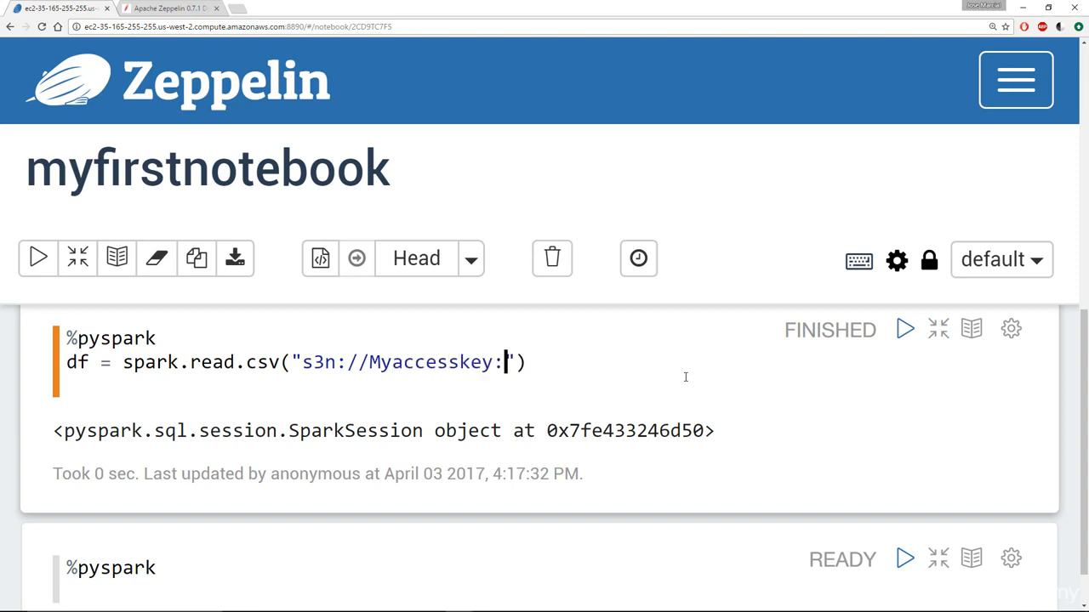
pyautogui.write('secretkey')
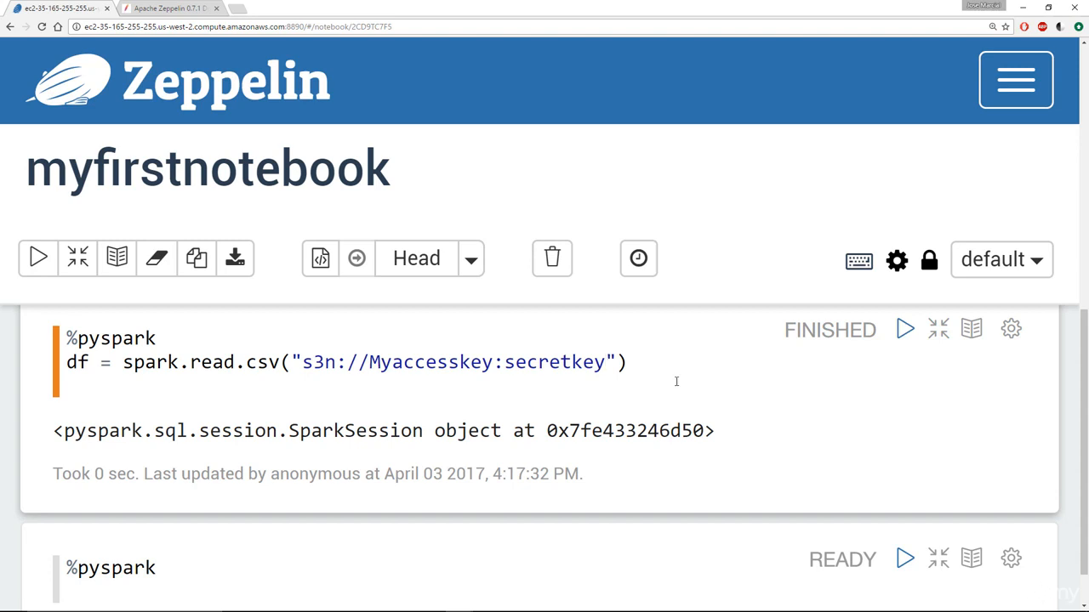
pyautogui.write('@bucketname')
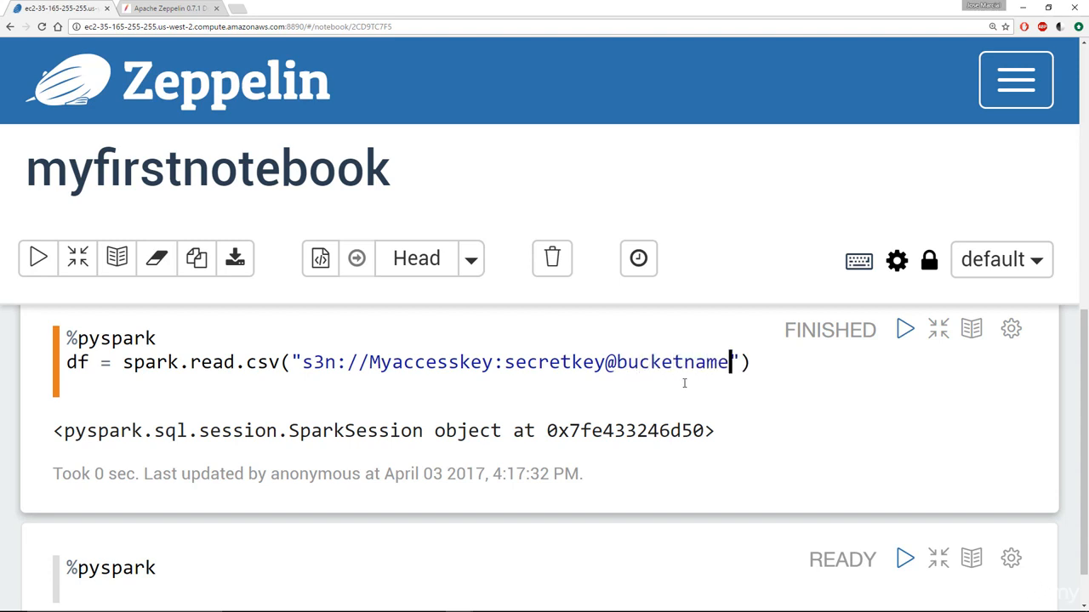
pyautogui.write('/')
pyautogui.write('my')
pyautogui.write('file.csv')
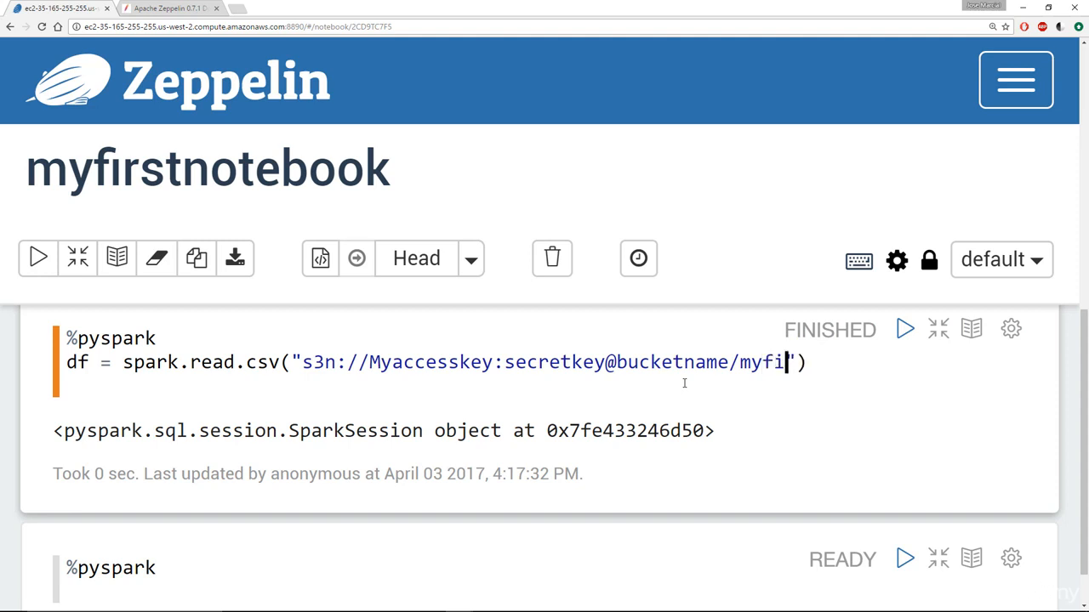
pyautogui.press('Right')
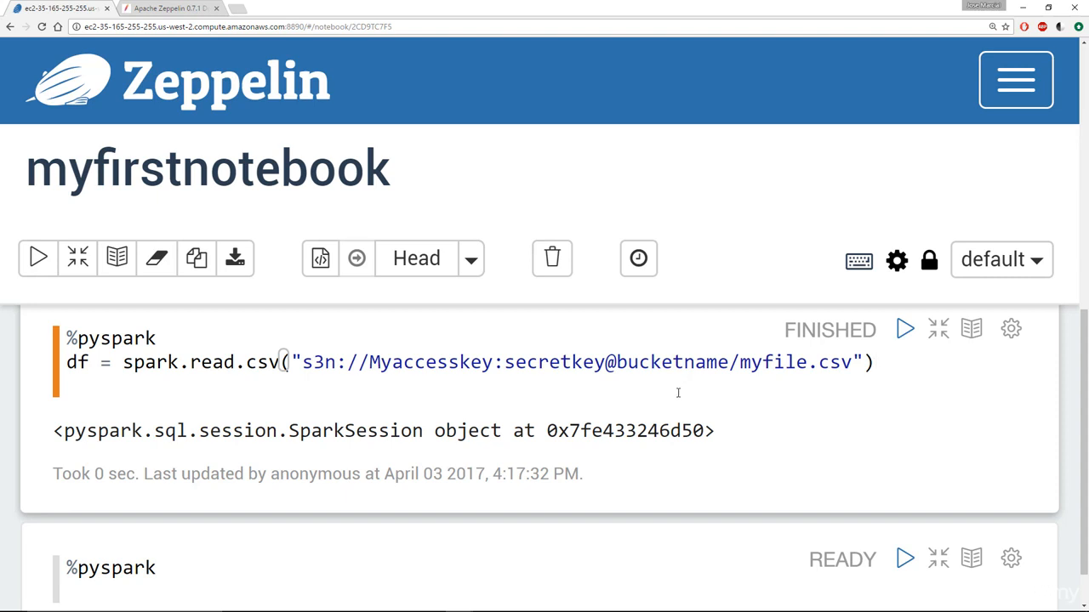
pyautogui.moveTo(297, 362); pyautogui.dragTo(859, 362)
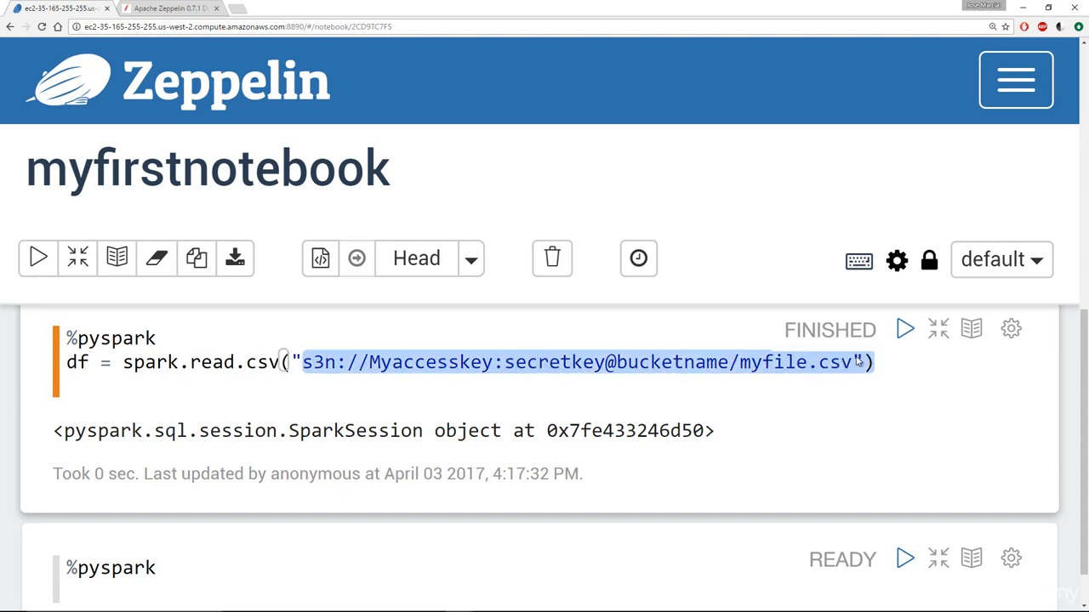
pyautogui.click(439, 362)
pyautogui.click(865, 362)
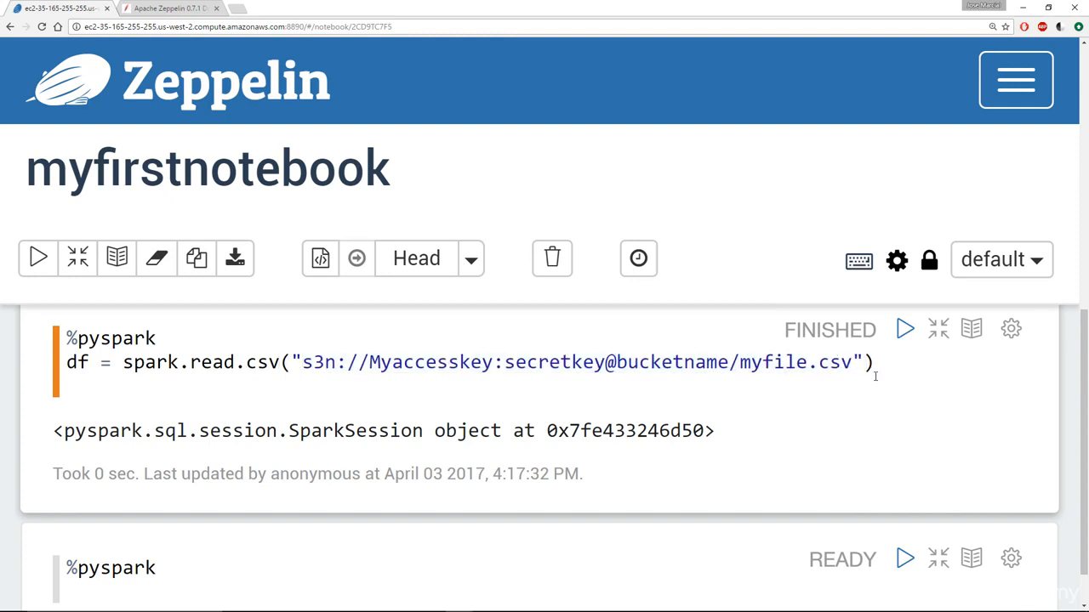
# - Replace sc with spark in the earlier paragraph and rerun it, returning the SparkSession object
pyautogui.scroll(3, 193, 387)
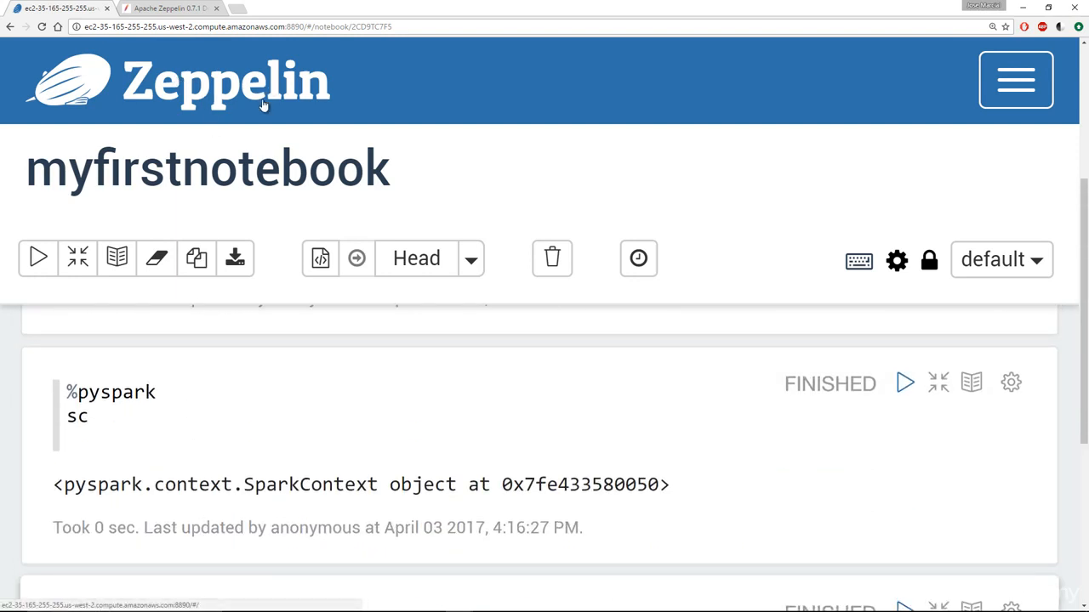
pyautogui.moveTo(67, 392); pyautogui.dragTo(157, 392)
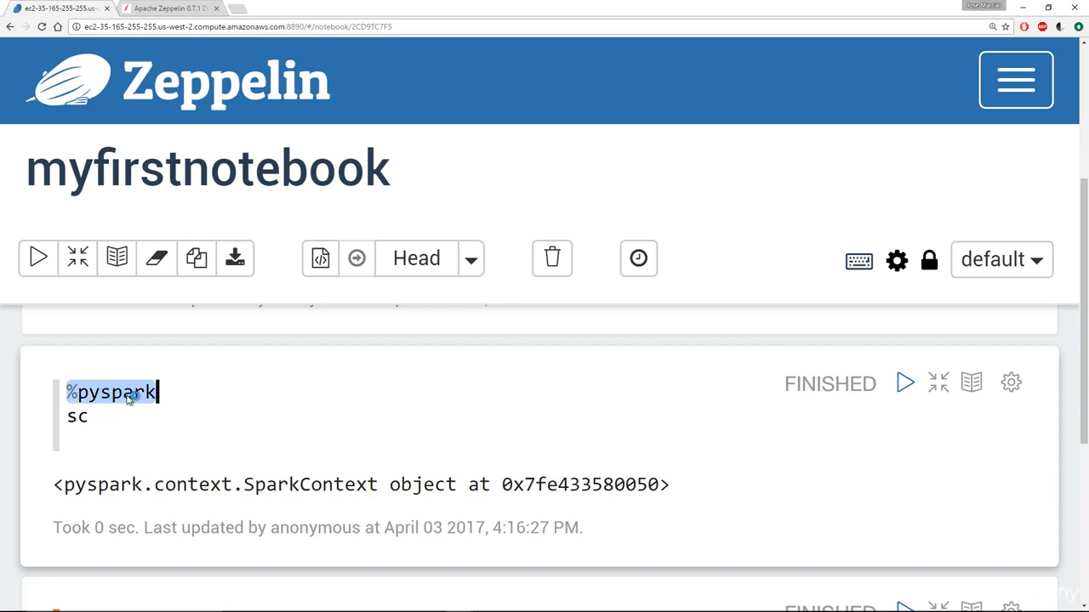
pyautogui.click(101, 414)
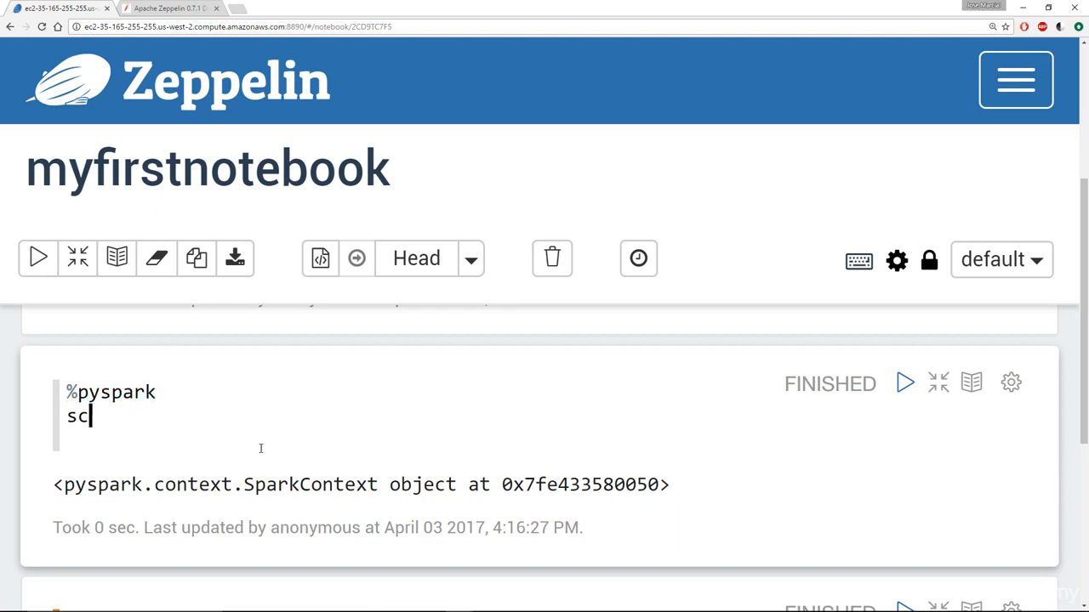
pyautogui.moveTo(105, 416); pyautogui.dragTo(79, 416)
pyautogui.press('BackSpace')
pyautogui.write('park')
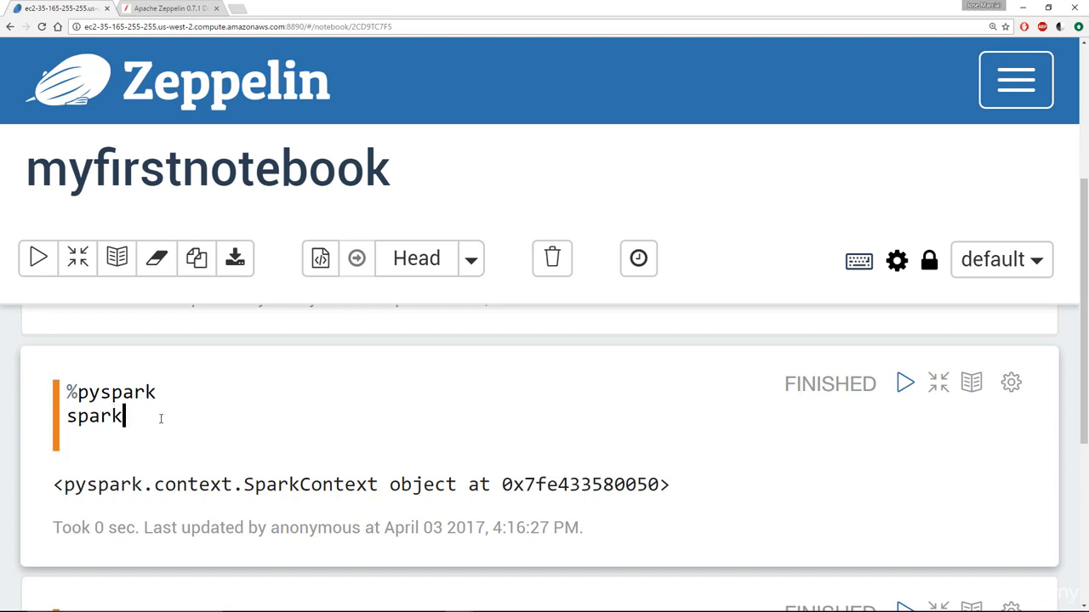
pyautogui.hotkey('shift', 'Return')
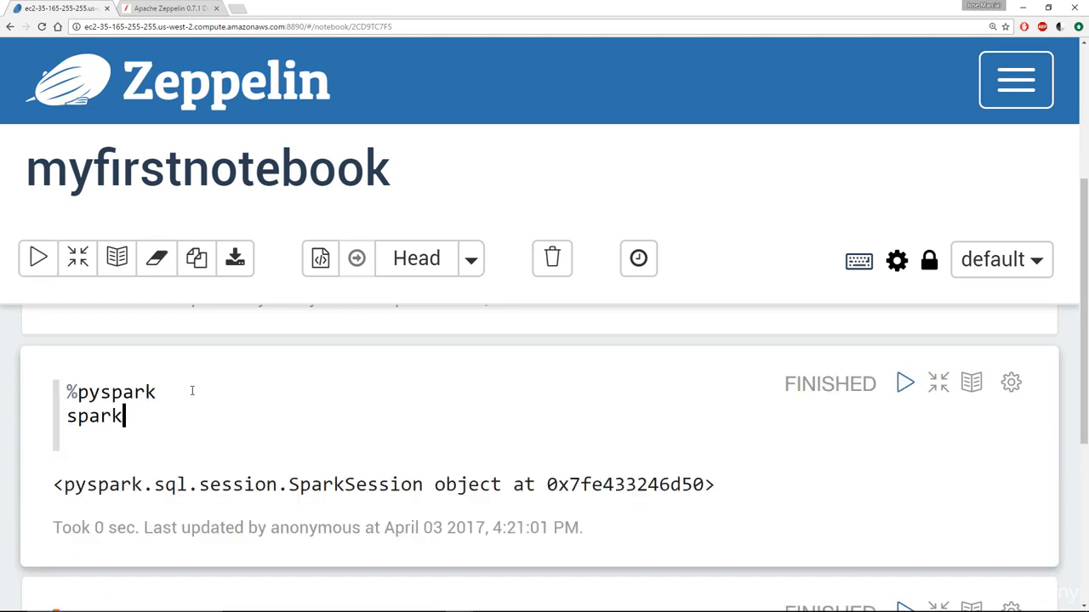